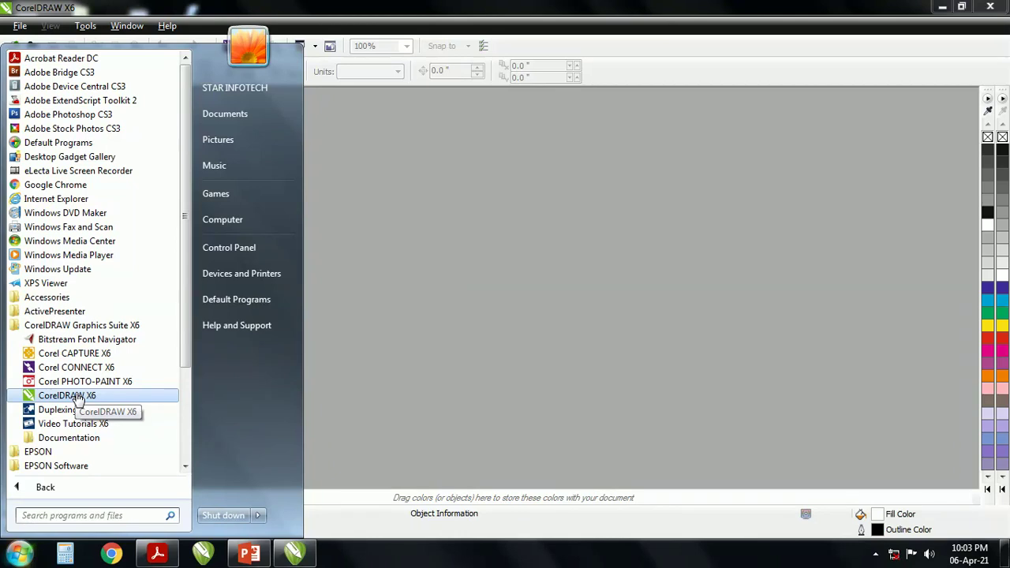
Step: Launch CorelDRAW X6 and start creating a new document
click(79, 401)
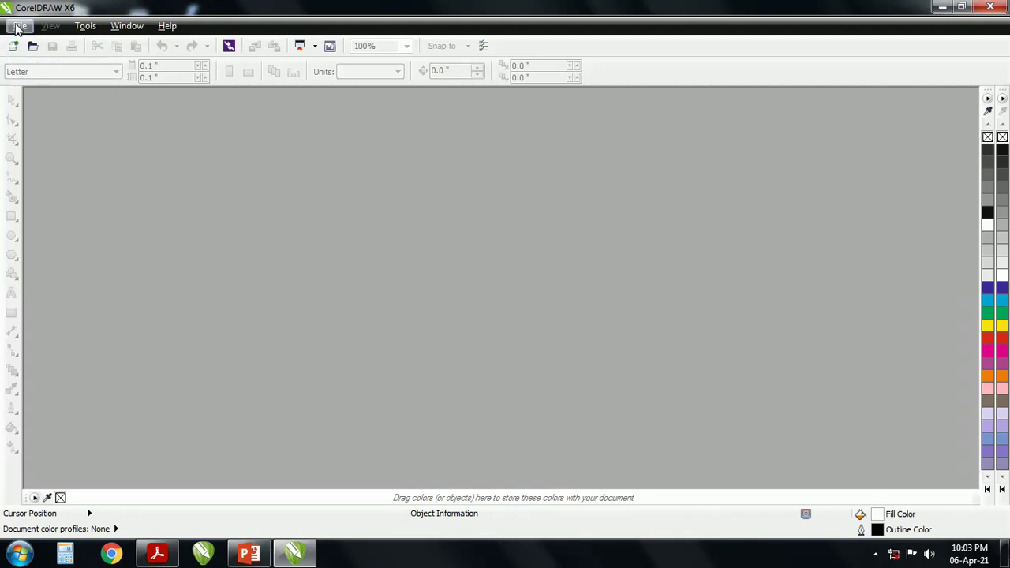
click(19, 27)
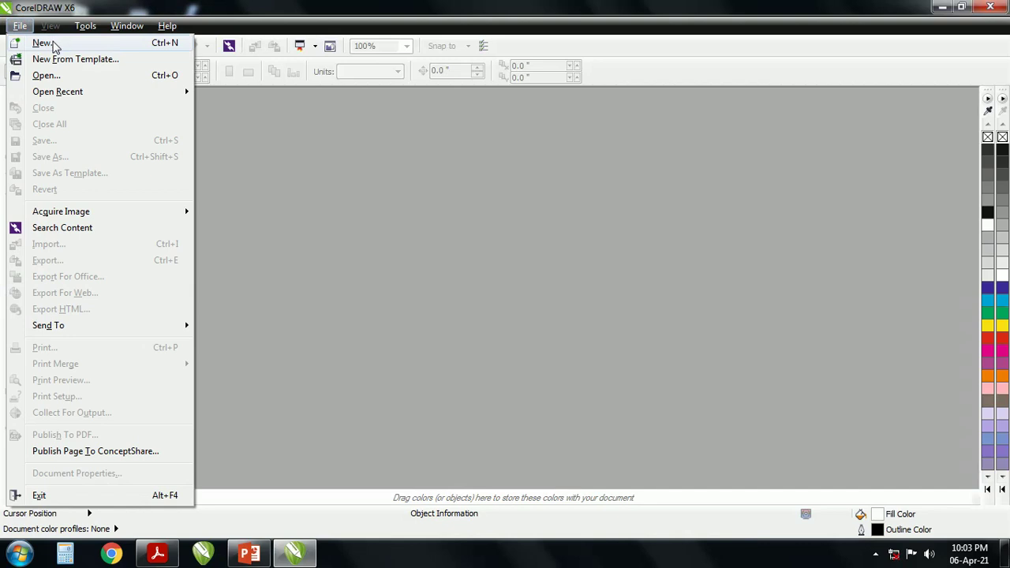
click(49, 43)
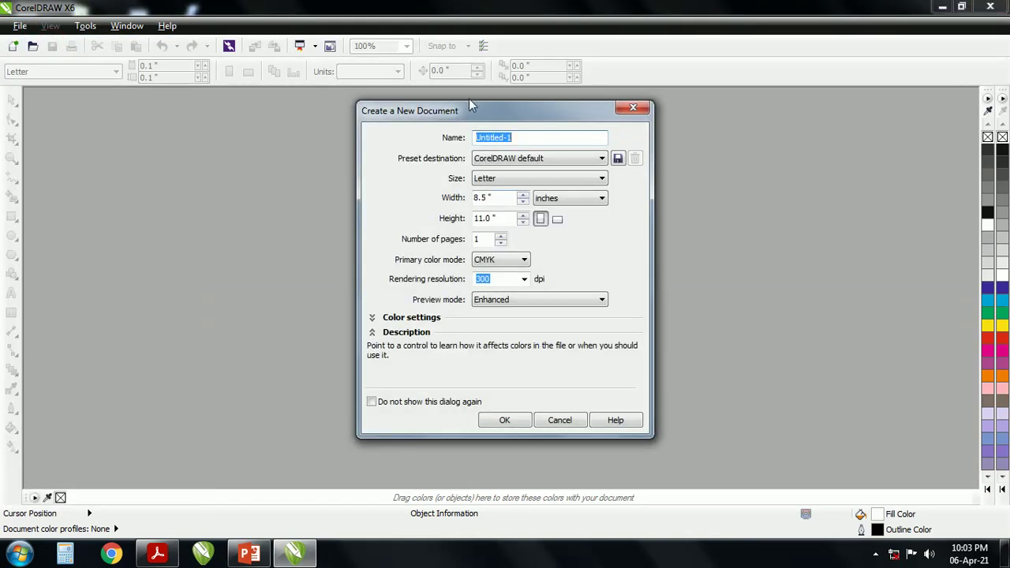
drag(474, 110, 389, 108)
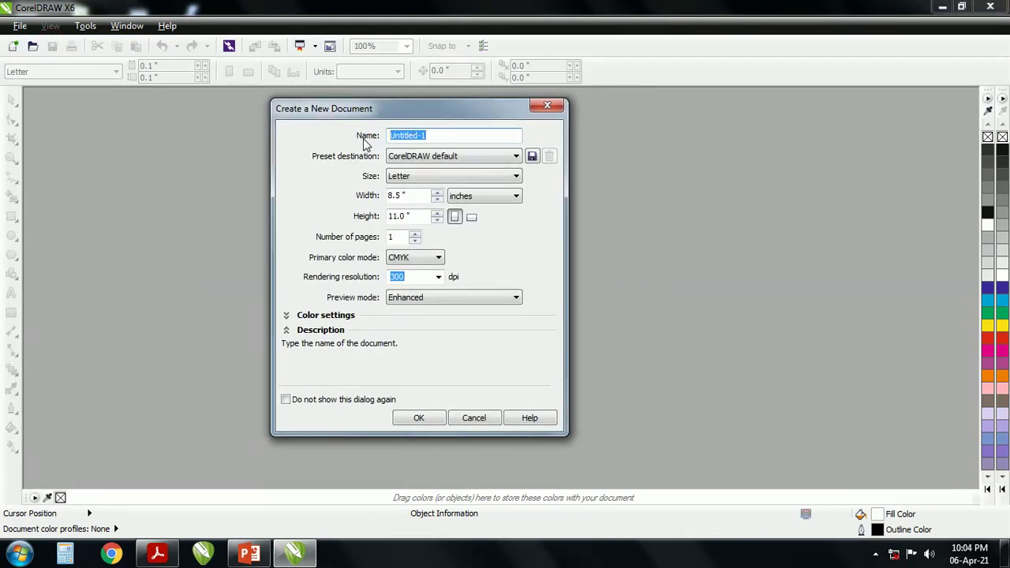
Step: Name the new document Project1 and keep CorelDRAW default as its preset destination
double_click(433, 135)
key(BackSpace)
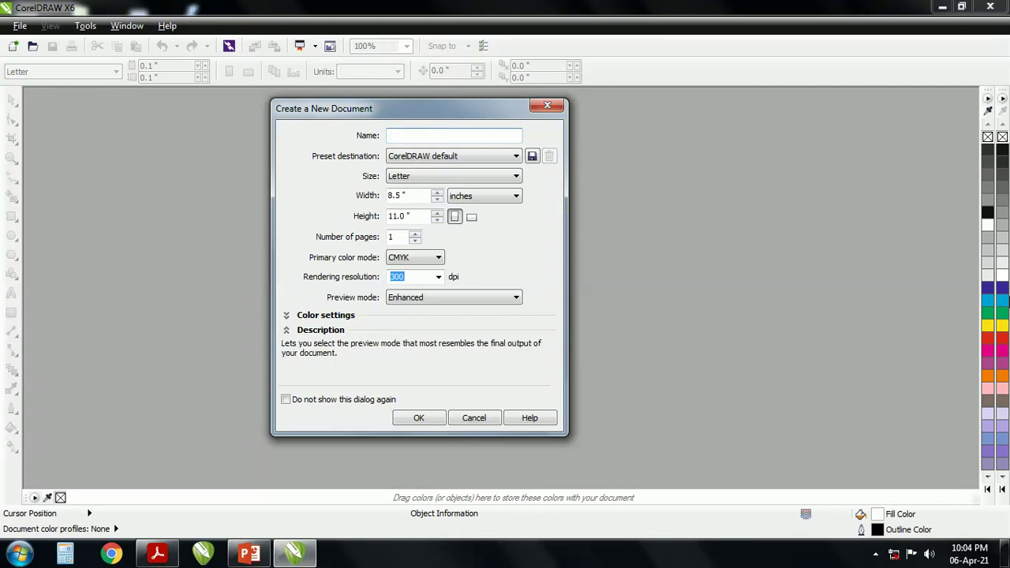
text(Project1)
click(432, 163)
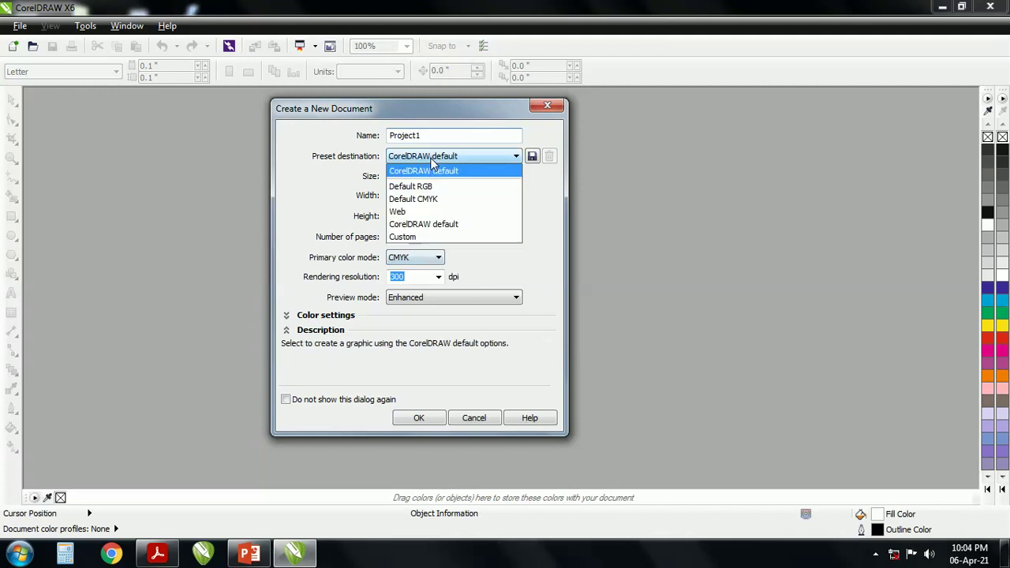
click(442, 167)
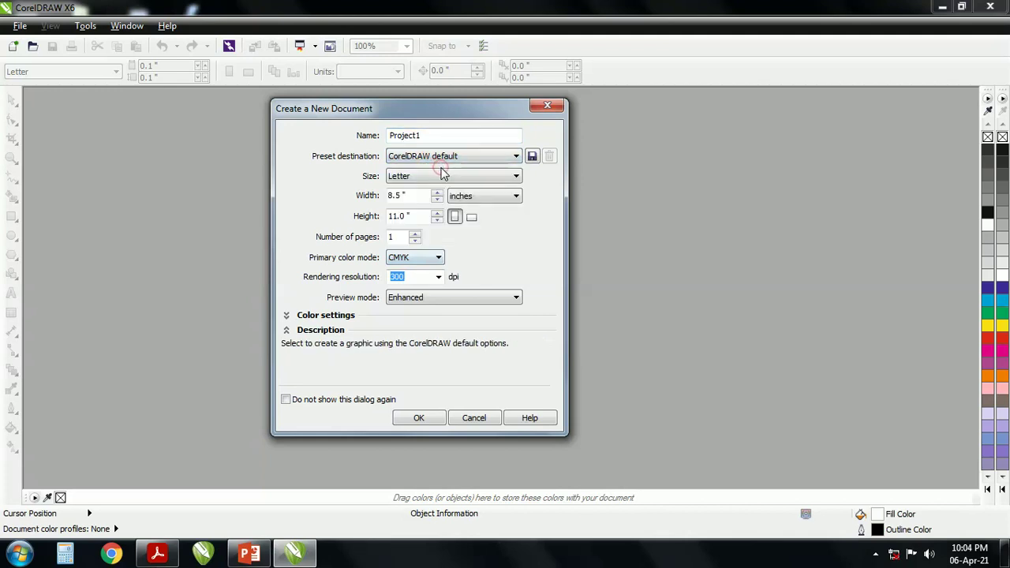
Step: Examine the available page sizes, the width and height values, and the measurement units for the new document
click(317, 175)
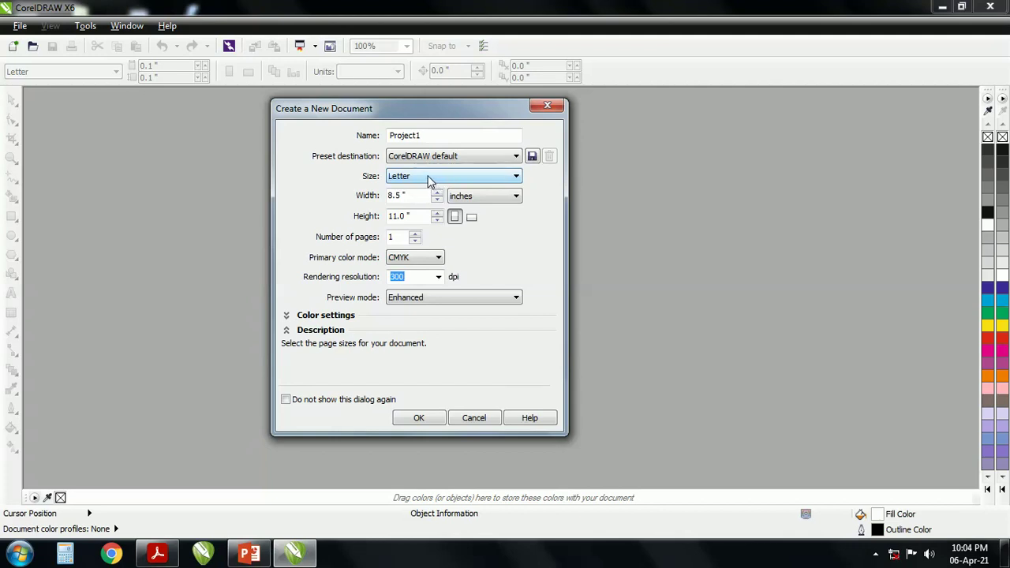
click(428, 178)
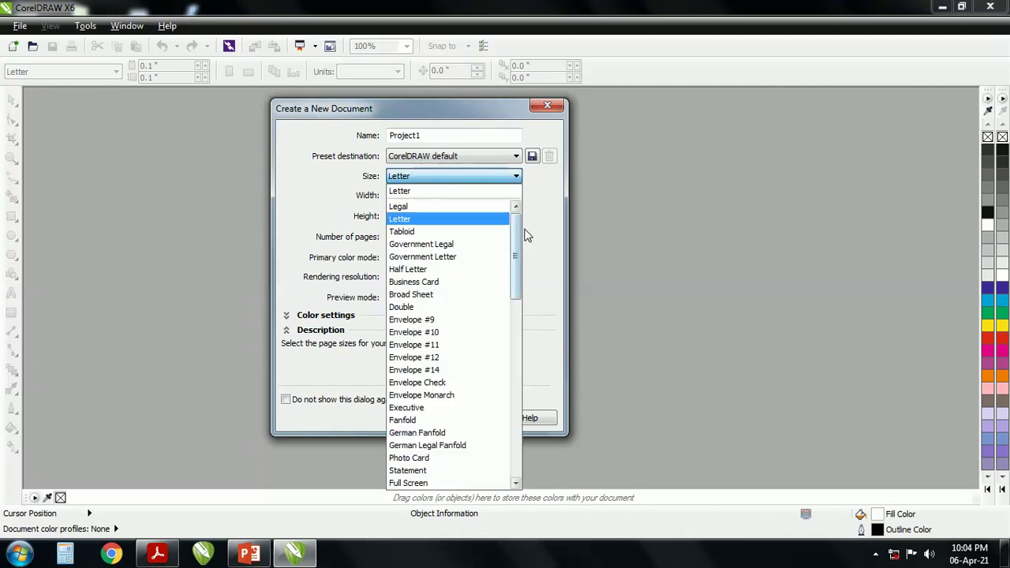
drag(517, 235, 428, 176)
click(426, 176)
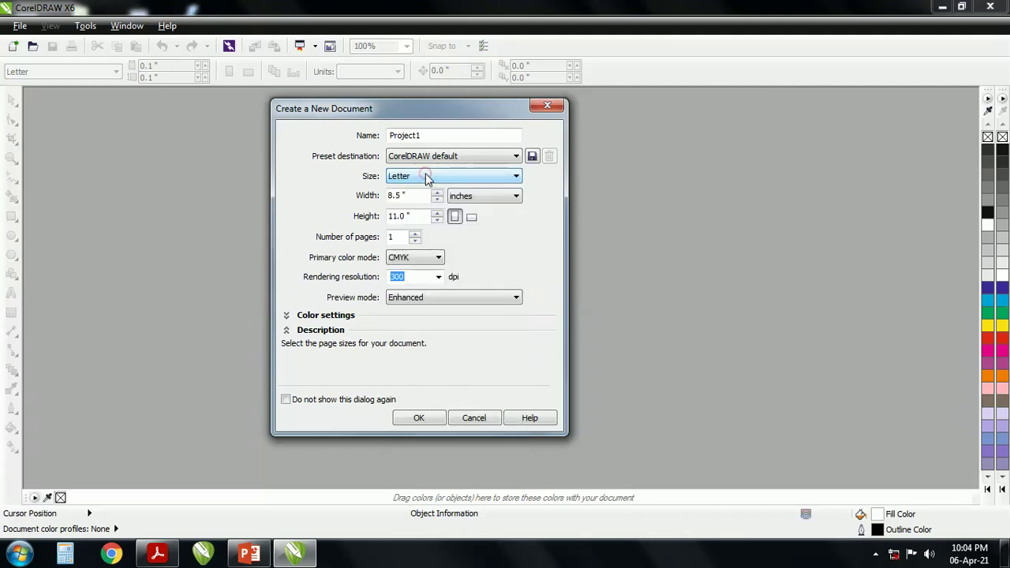
click(343, 193)
drag(407, 196, 387, 202)
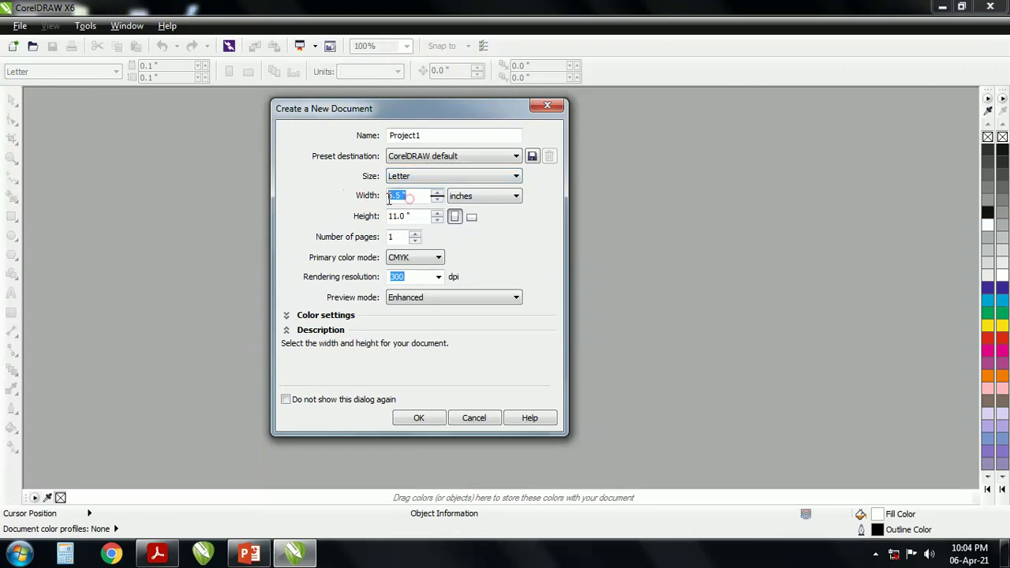
click(485, 199)
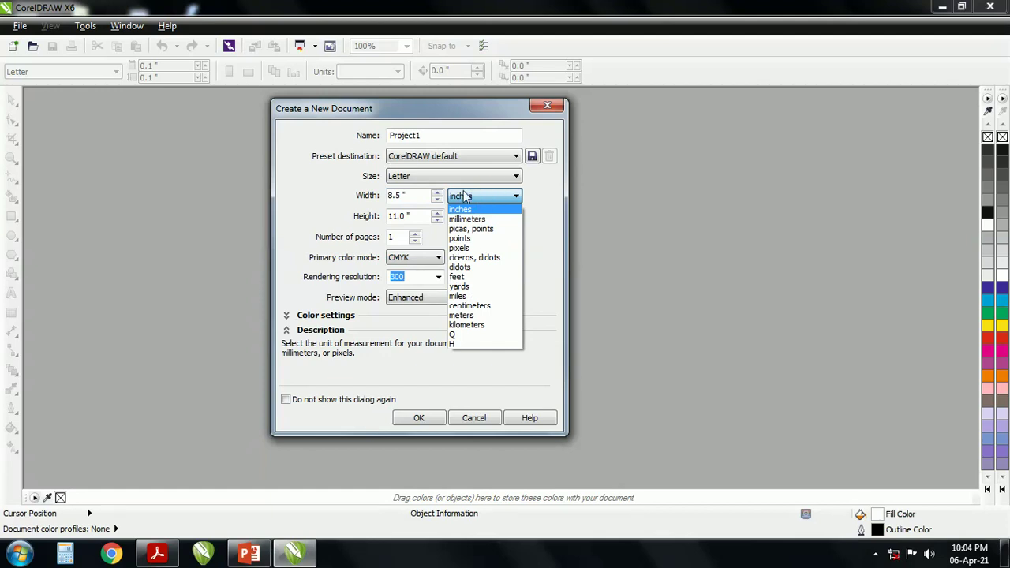
click(484, 199)
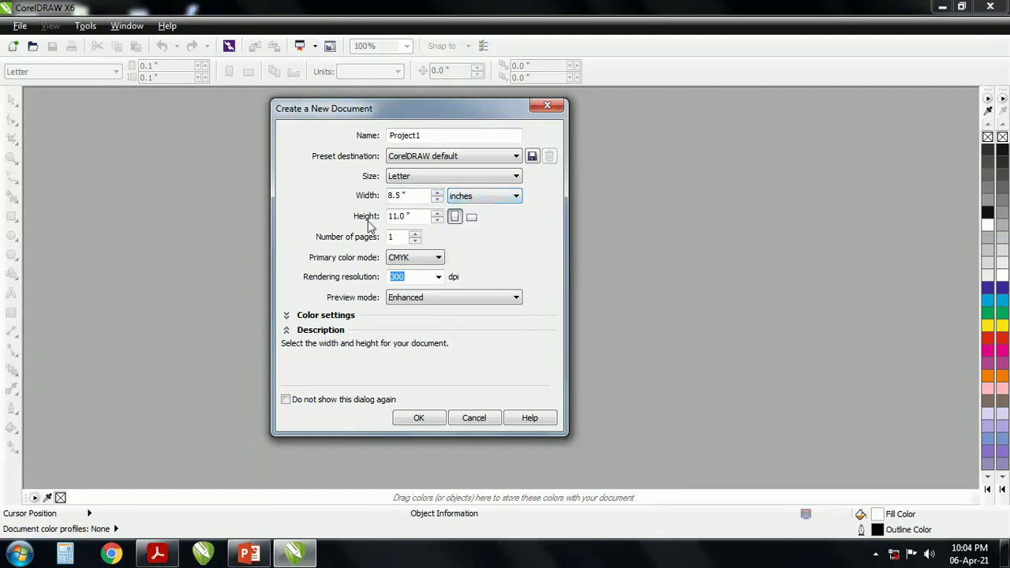
drag(409, 216, 320, 219)
click(415, 218)
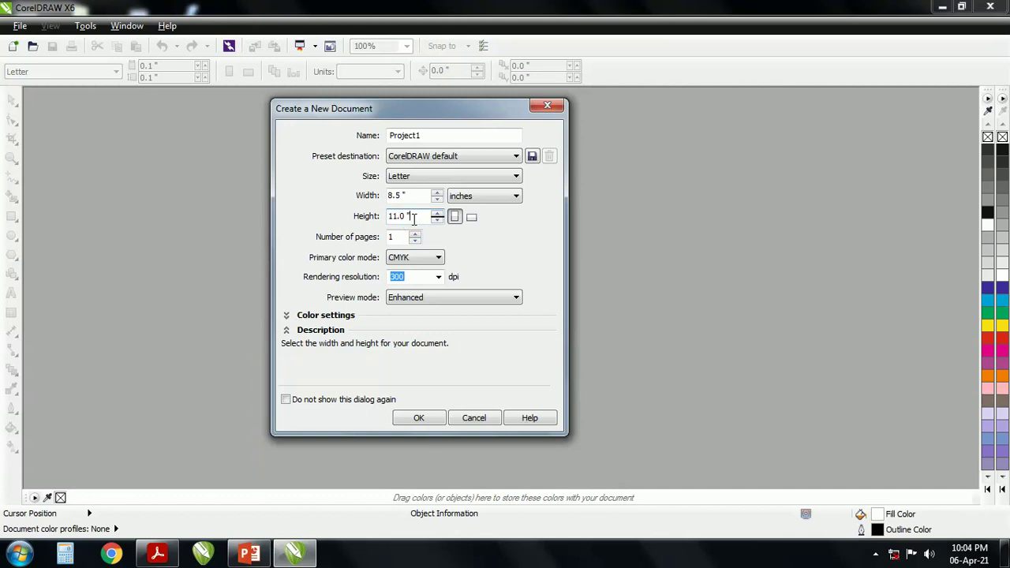
Step: Try landscape orientation and 20 pages, restoring portrait orientation and a single page
click(474, 221)
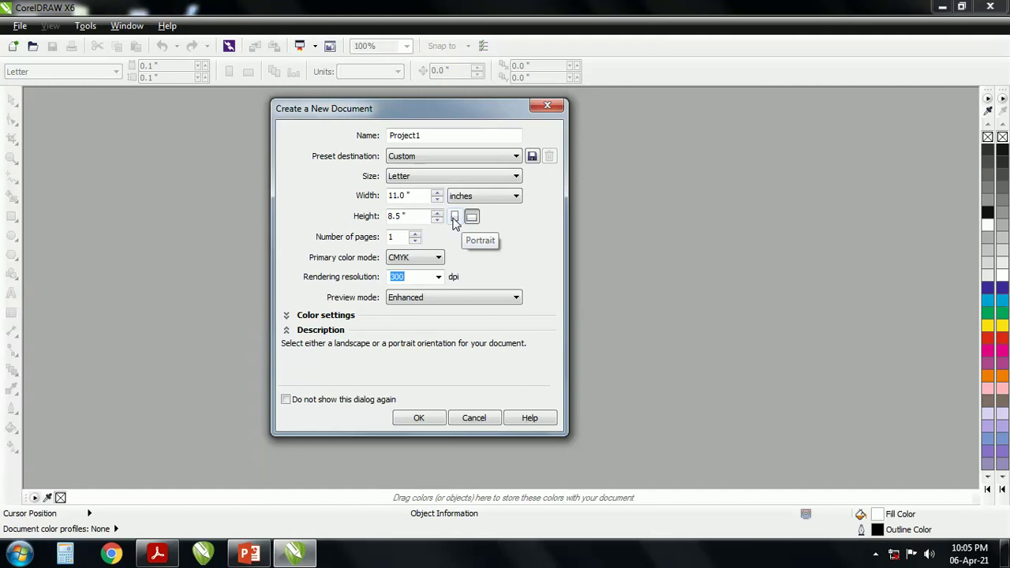
click(455, 218)
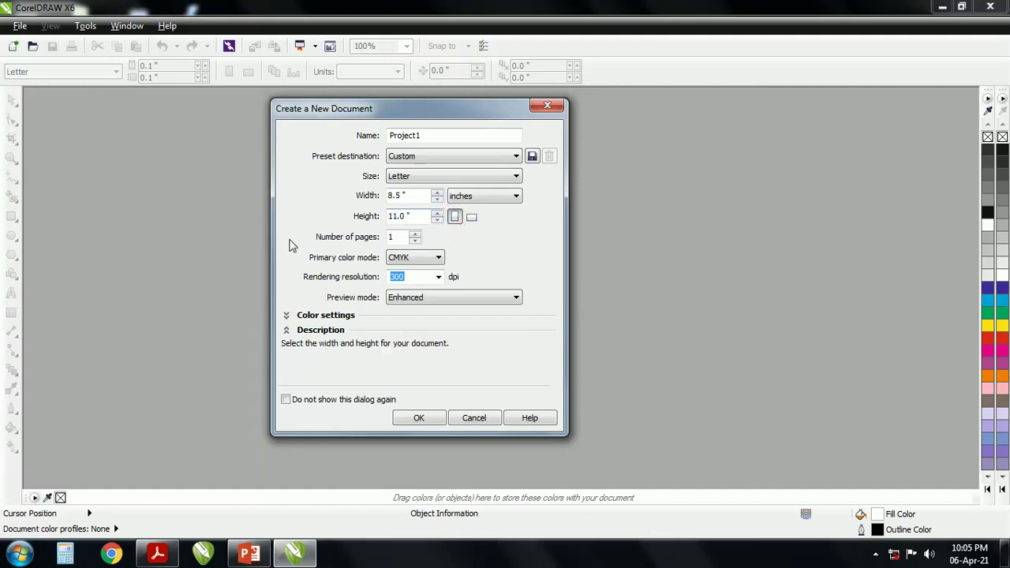
double_click(398, 237)
text(20)
key(BackSpace)
key(BackSpace)
text(1)
Step: Set the primary color mode to RGB and create the document with the Enhanced preview mode
drag(361, 111, 331, 89)
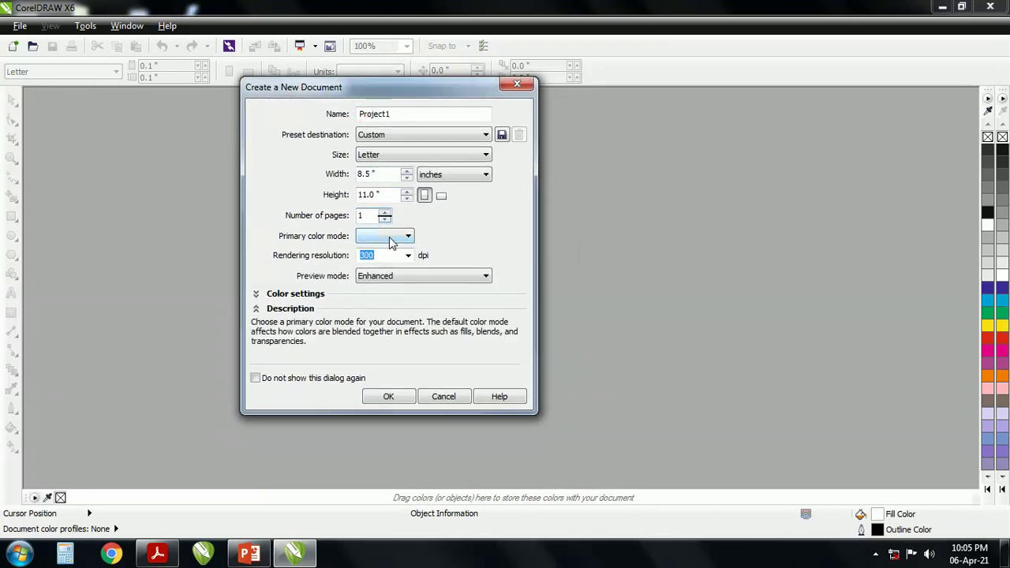
click(391, 239)
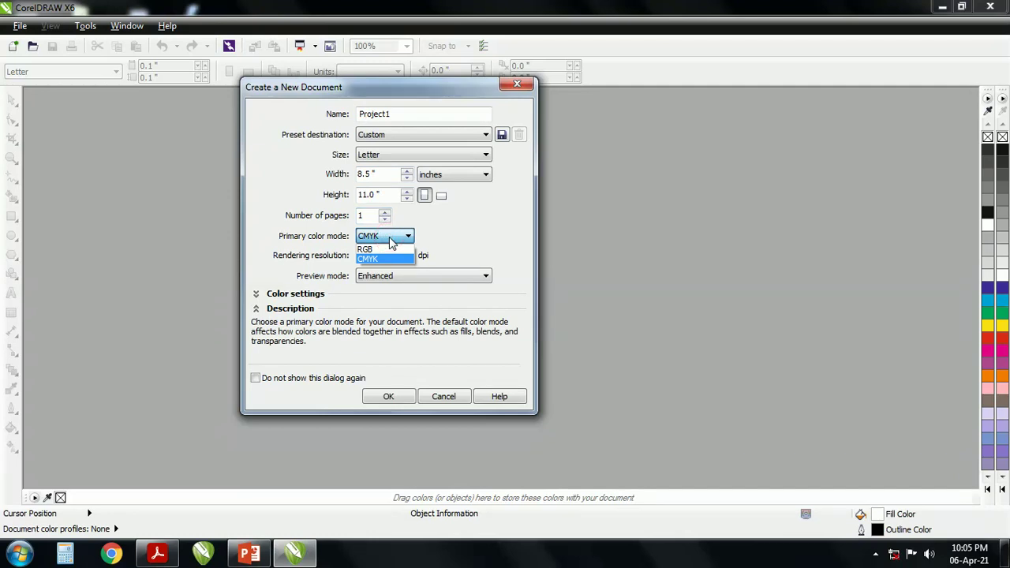
click(378, 250)
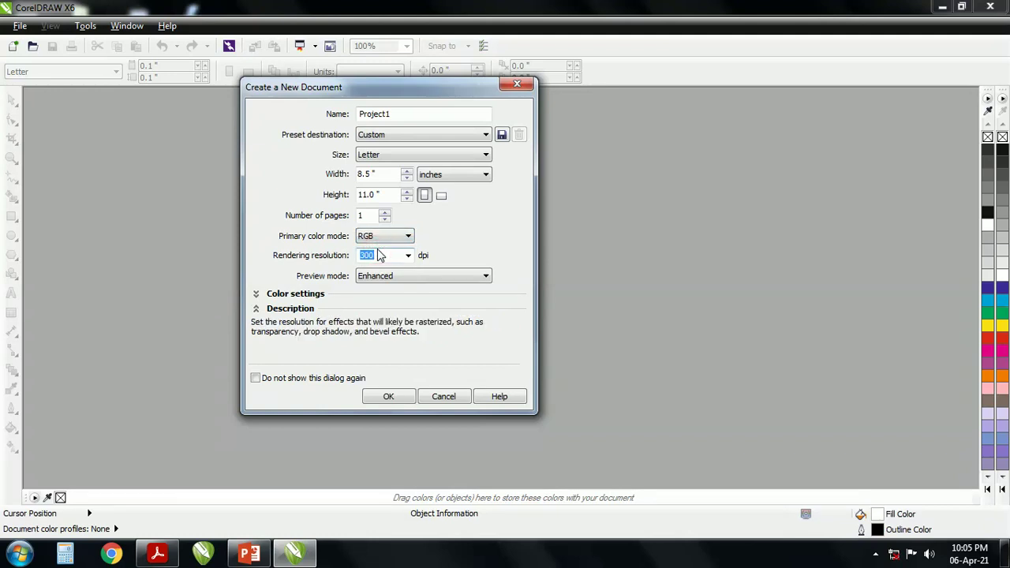
click(268, 256)
click(385, 276)
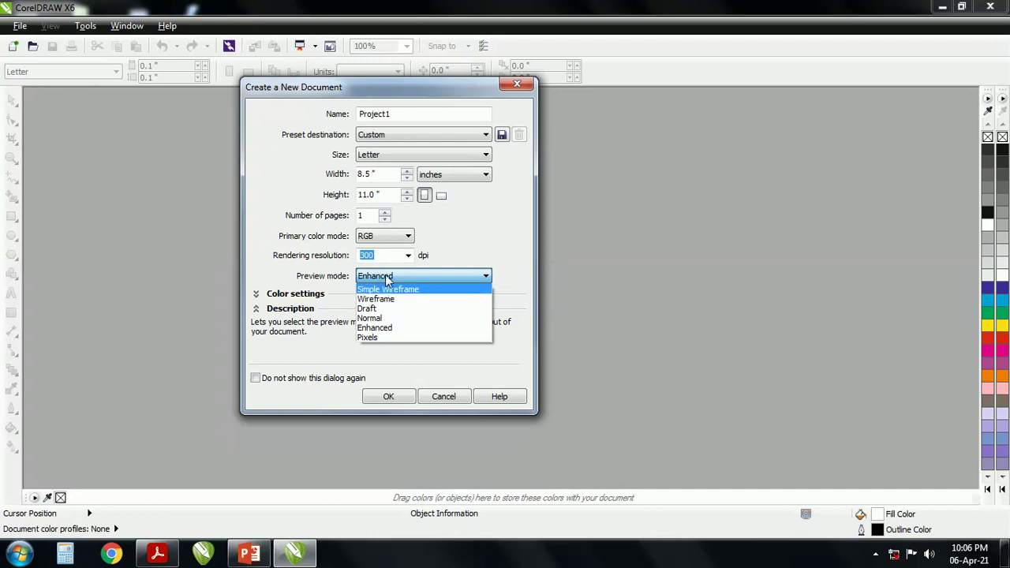
click(388, 277)
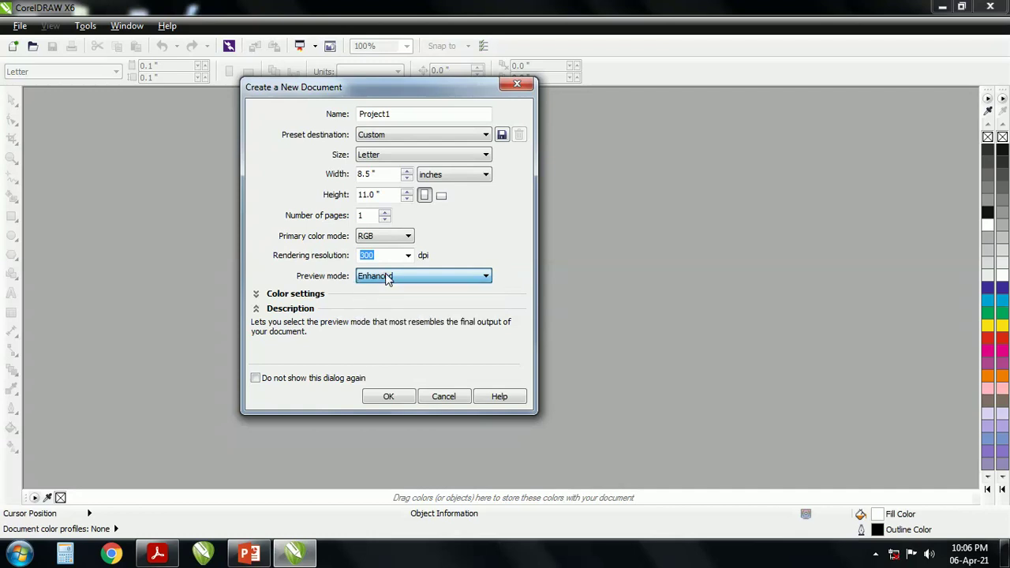
click(388, 397)
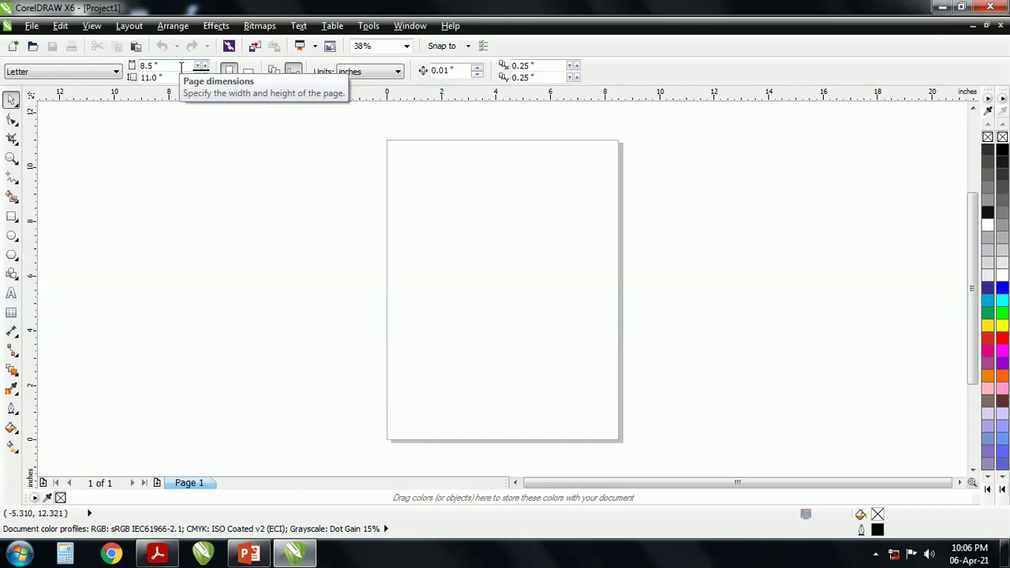
click(184, 184)
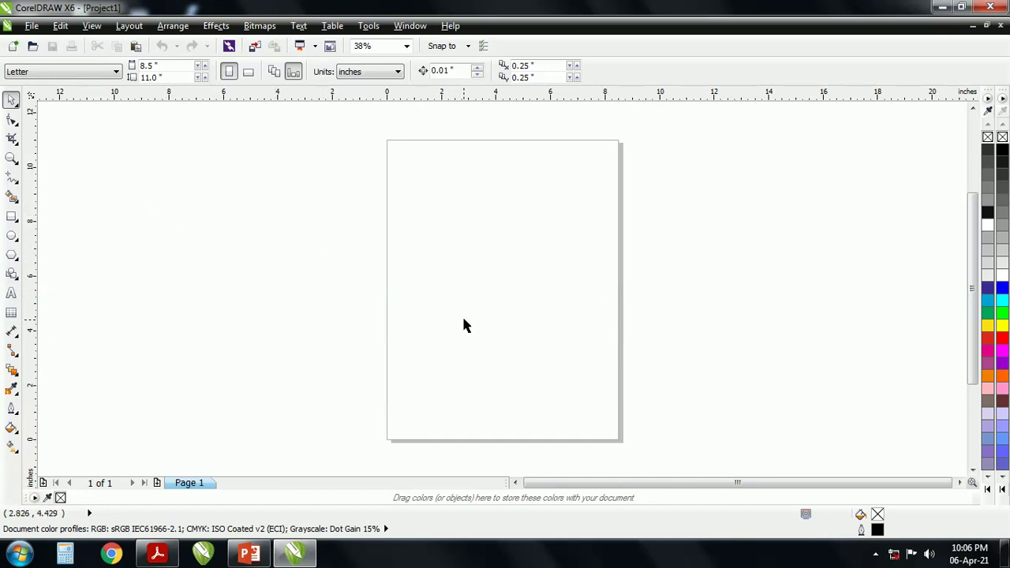
Step: Draw a test rectangle about 3.25 by 2.85 inches, move it toward the page's upper middle, and delete it
click(12, 217)
drag(390, 212, 479, 289)
key(space)
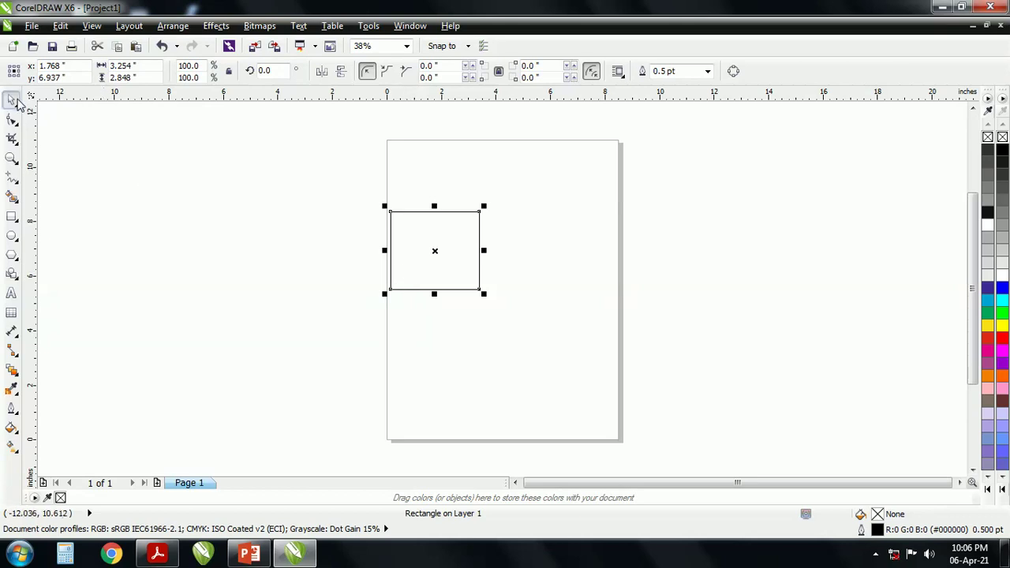
drag(428, 243, 534, 224)
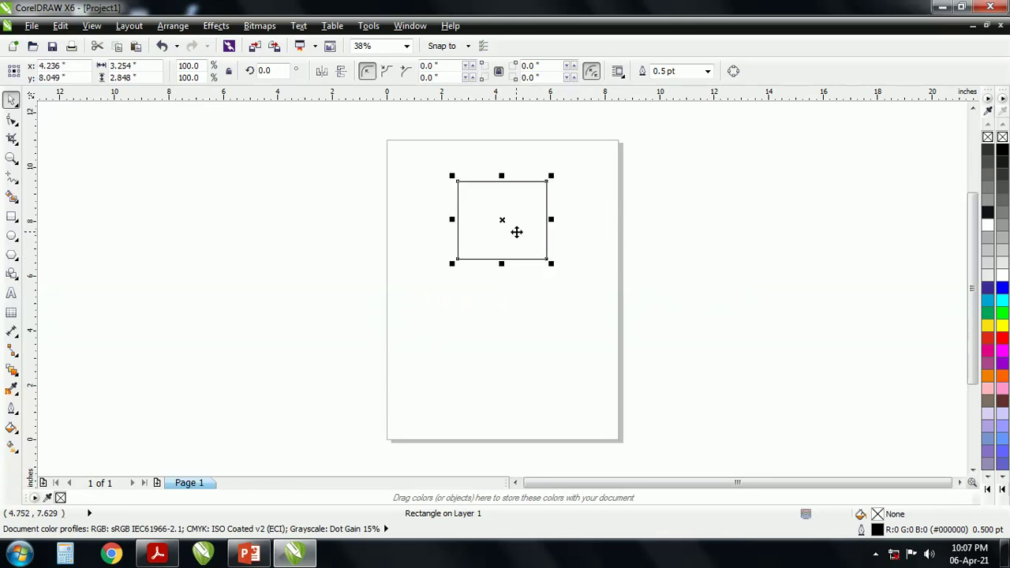
key(Delete)
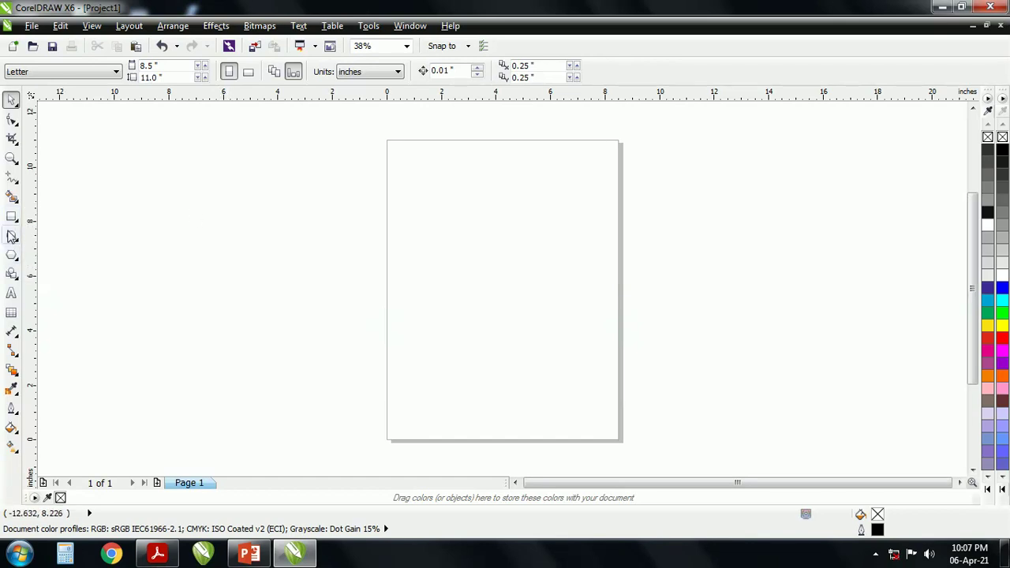
Step: Draw a larger test rectangle about 4.75 by 4.69 inches on the page and delete it
click(12, 217)
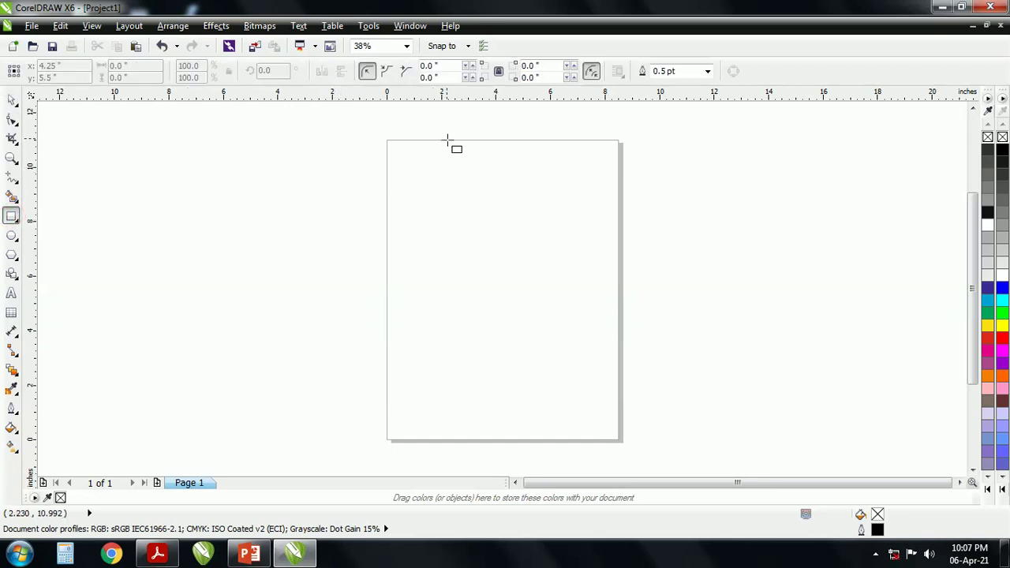
mouse_move(401, 156)
mouse_down()
mouse_move(429, 203)
mouse_move(539, 244)
mouse_move(596, 233)
mouse_move(412, 254)
mouse_move(549, 272)
mouse_move(593, 265)
mouse_move(427, 231)
mouse_move(529, 222)
mouse_move(529, 282)
mouse_up()
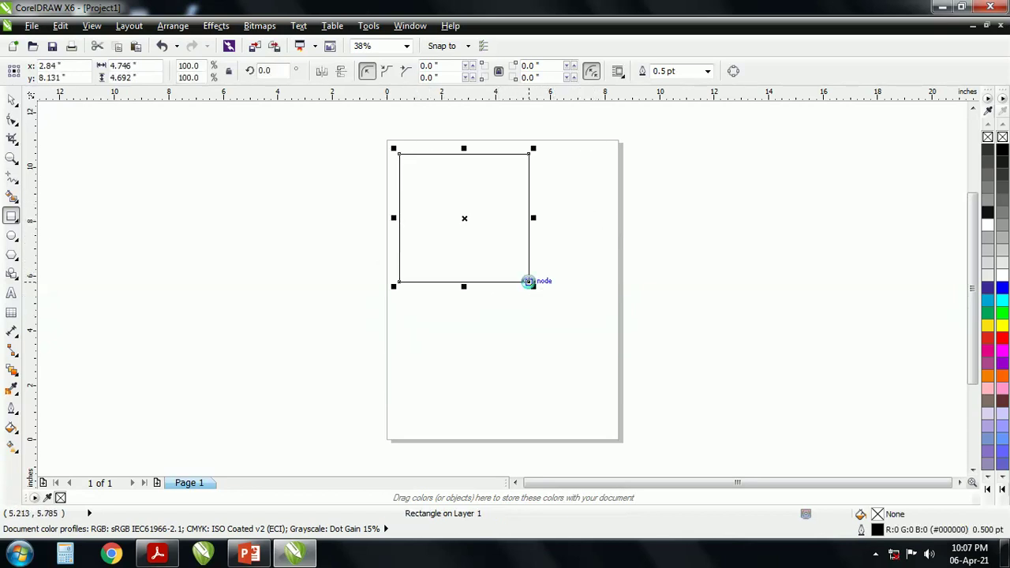
key(Delete)
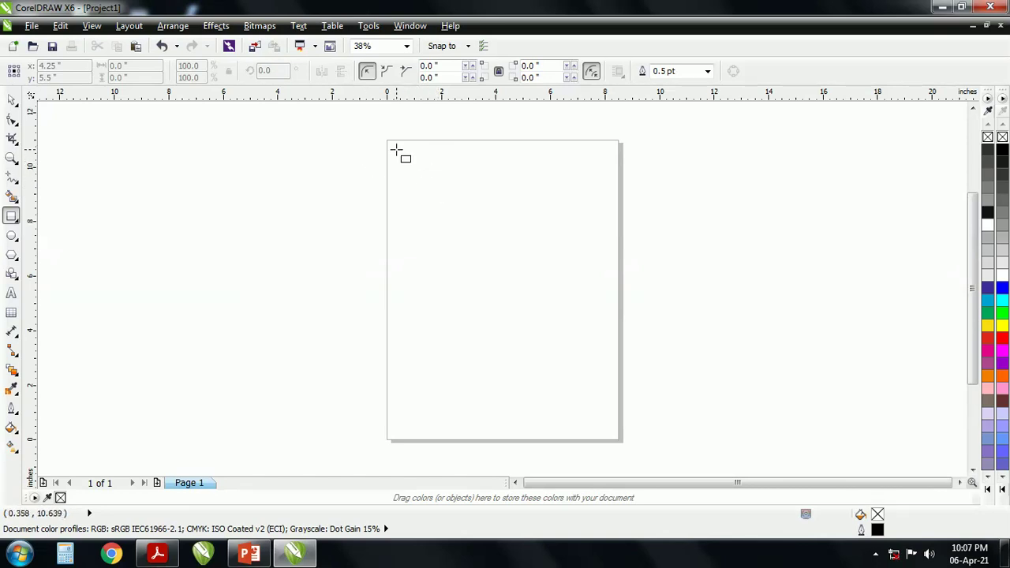
Step: Draw a square about 1.84 inches wide and move it flush into the page's upper-left corner
drag(394, 149, 444, 198)
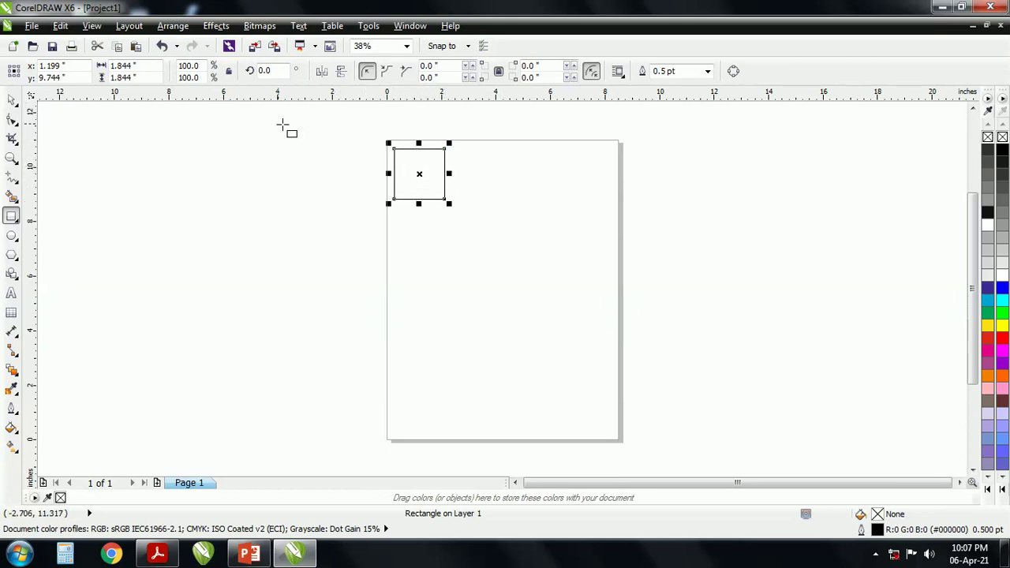
click(134, 66)
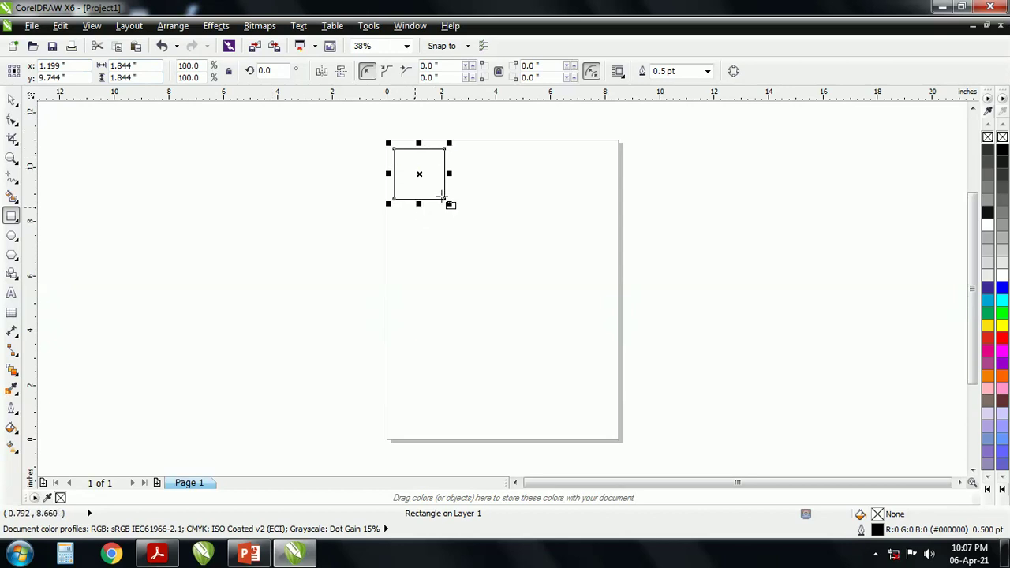
click(12, 99)
mouse_move(423, 175)
mouse_down()
mouse_move(423, 187)
mouse_move(412, 164)
mouse_up()
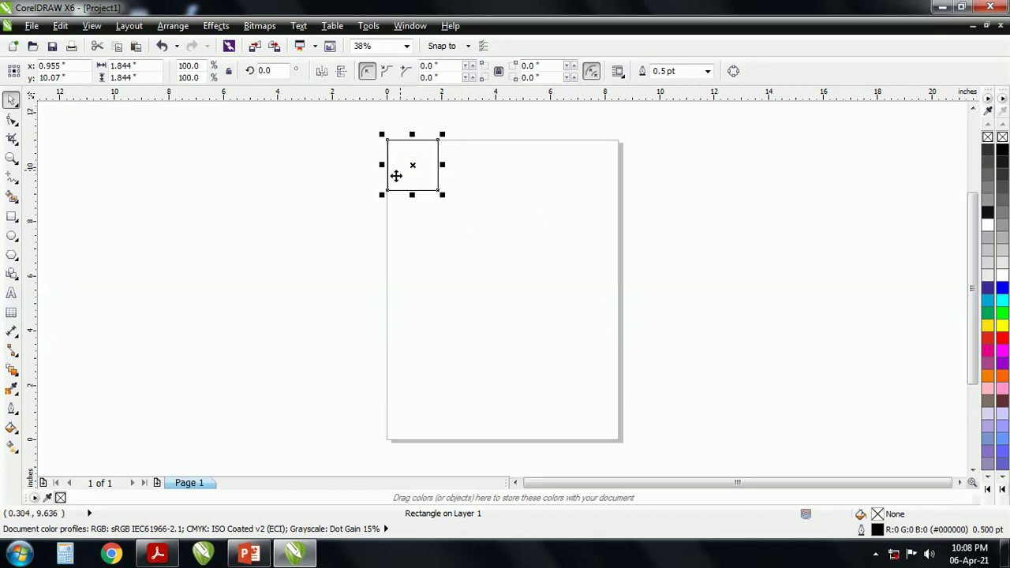
Step: Scale the corner square down to about 1.3 inches and place a copy flush against its right side
drag(442, 194, 433, 186)
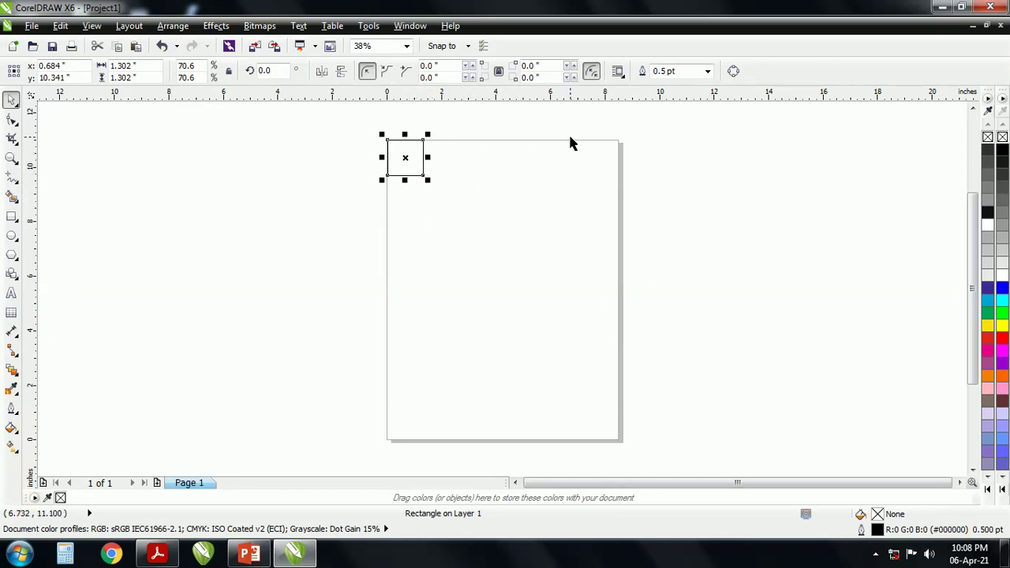
key(shift+F2)
key(F3)
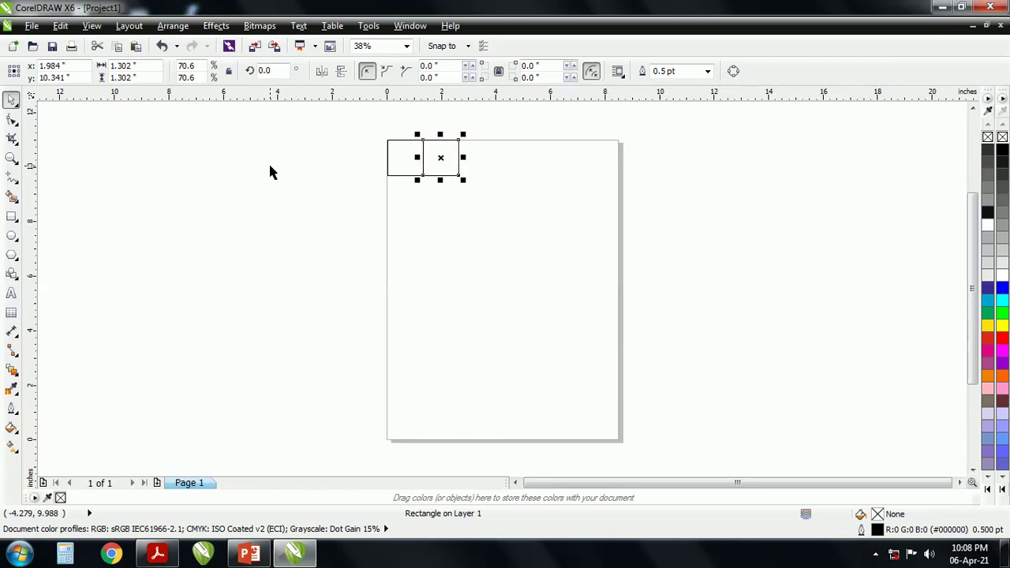
click(417, 235)
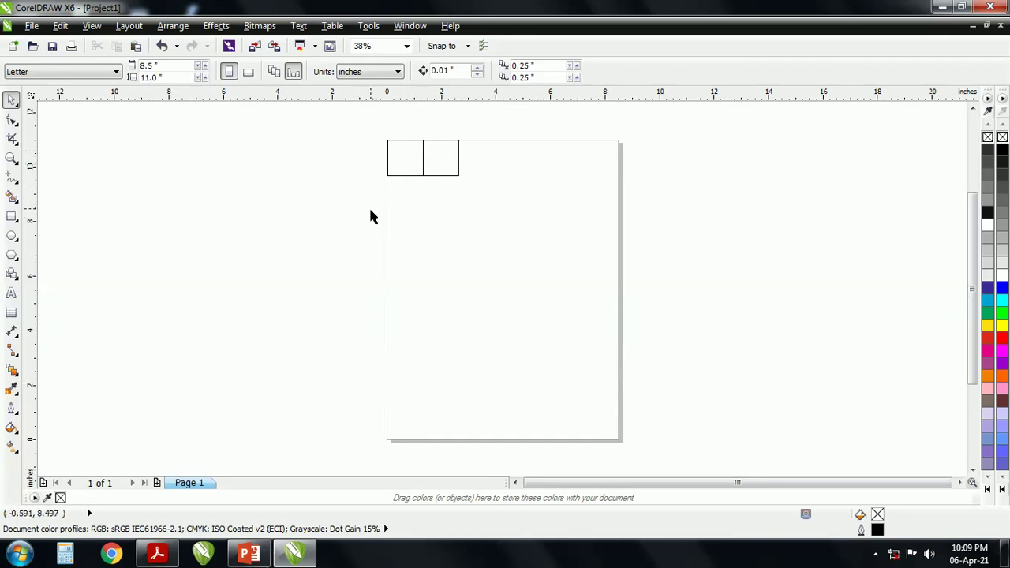
Step: Examine the shared edge of the two corner squares up close and check that each square selects separately
key(z)
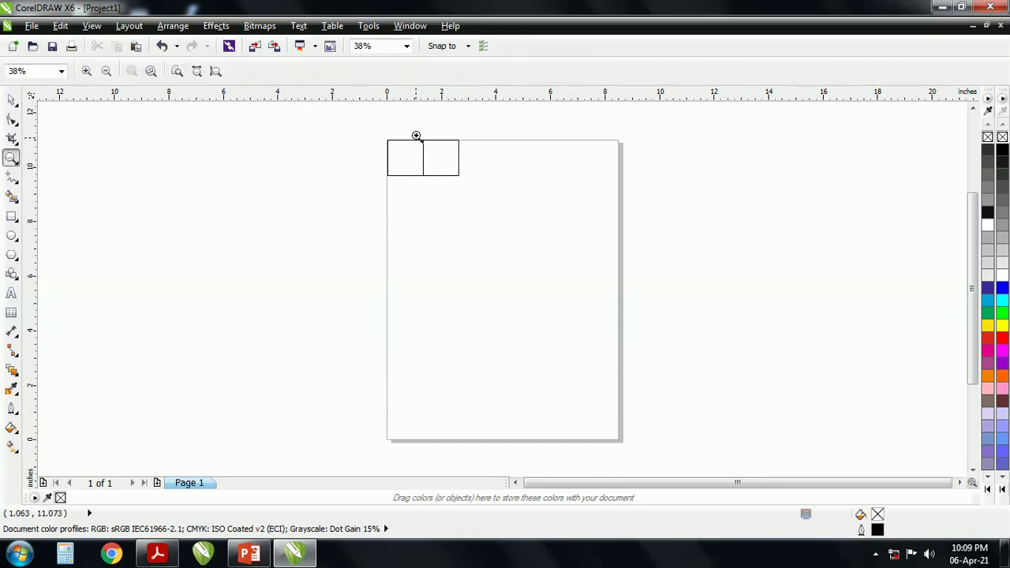
drag(416, 135, 428, 179)
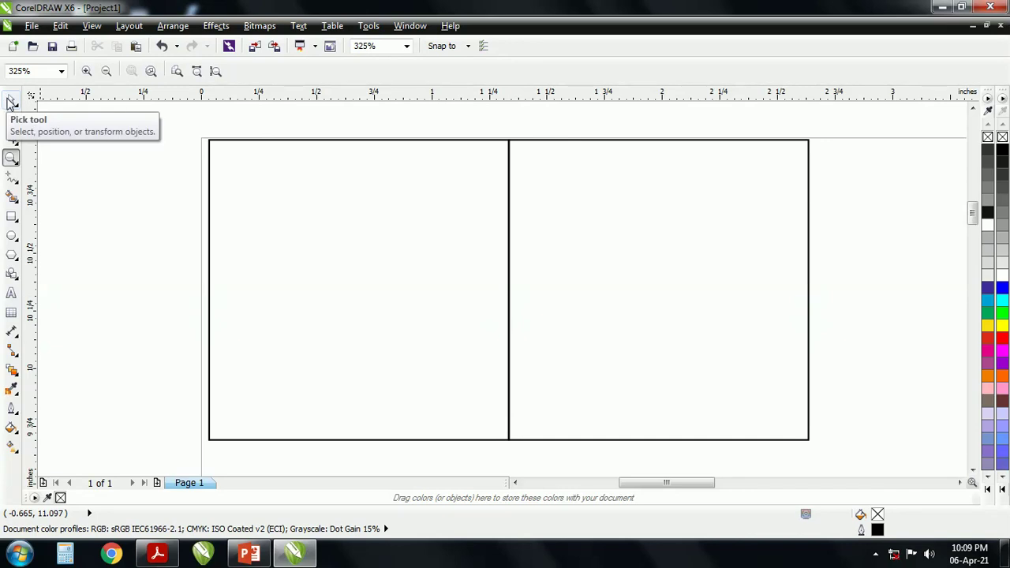
click(106, 71)
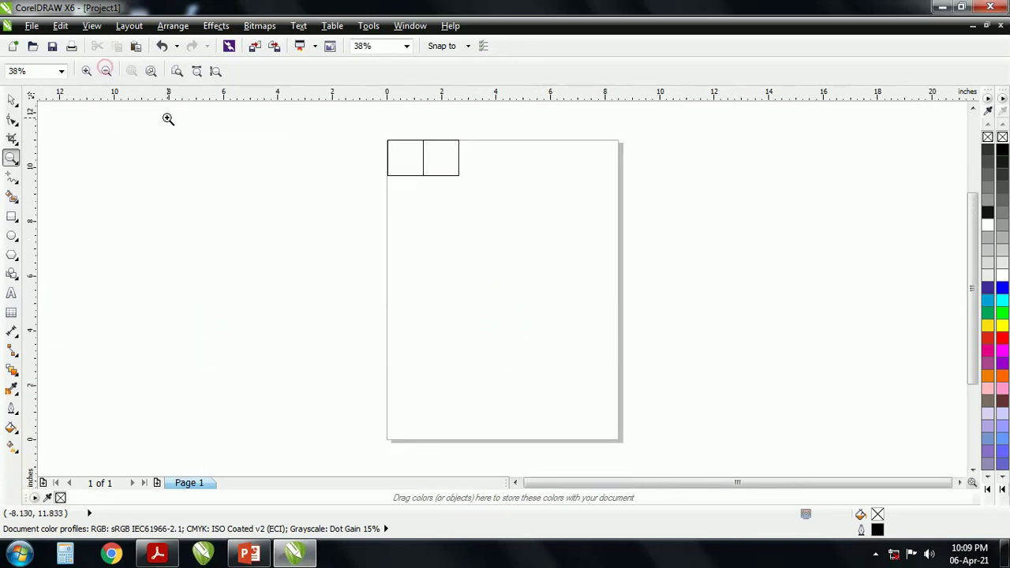
click(12, 100)
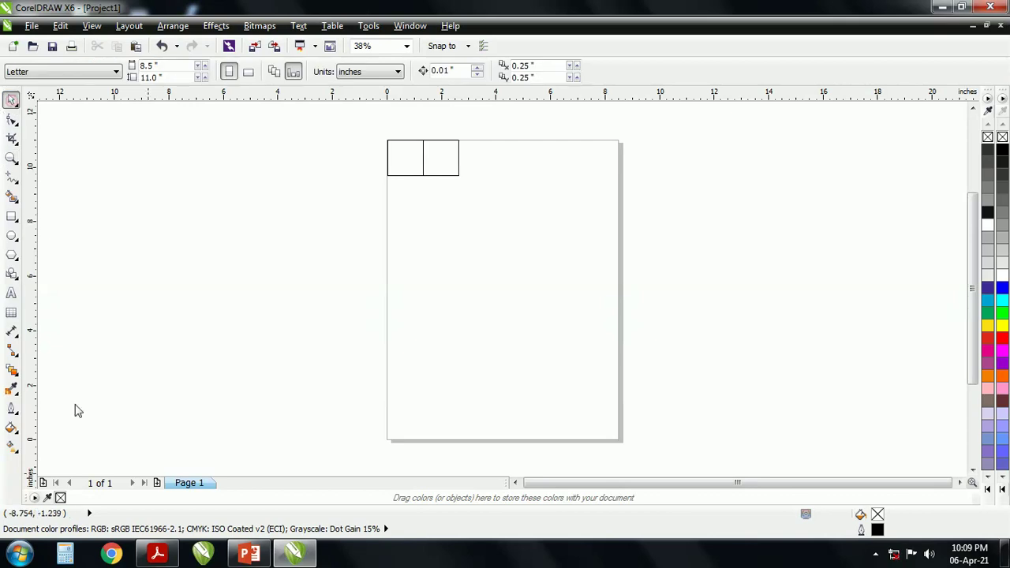
click(250, 302)
click(451, 156)
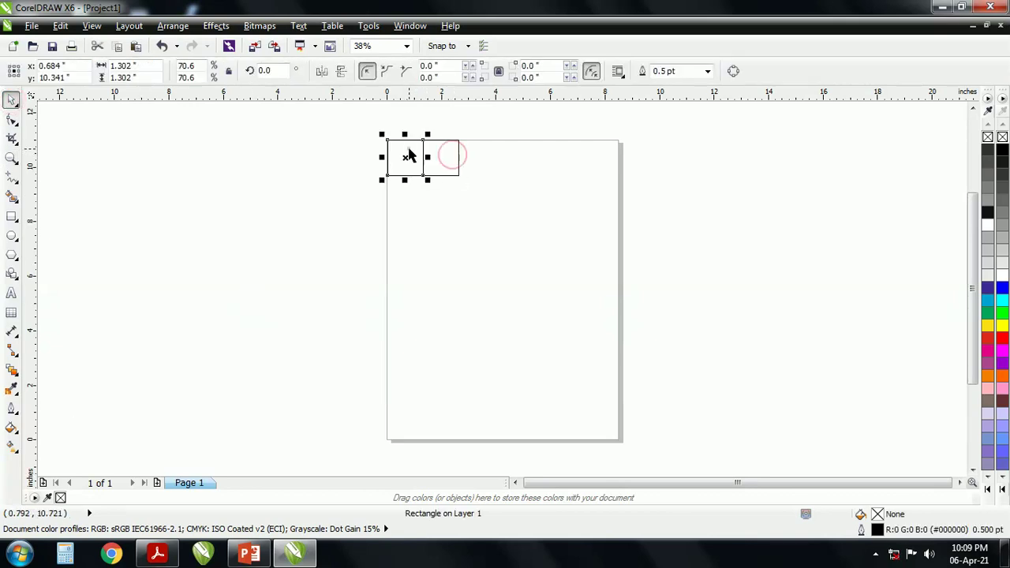
click(431, 216)
click(434, 152)
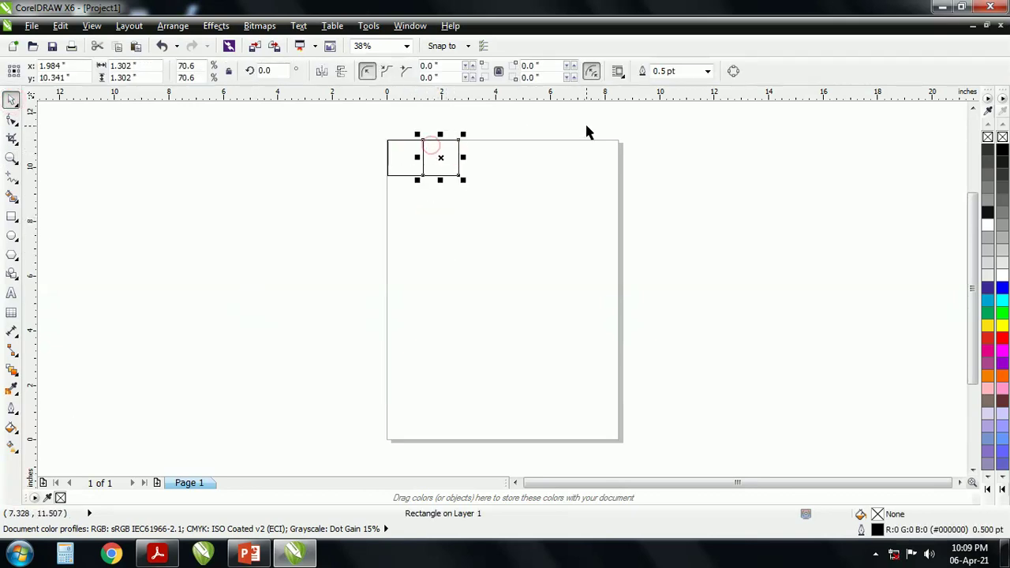
click(326, 221)
click(531, 225)
drag(372, 122, 450, 202)
click(465, 266)
click(406, 162)
click(431, 232)
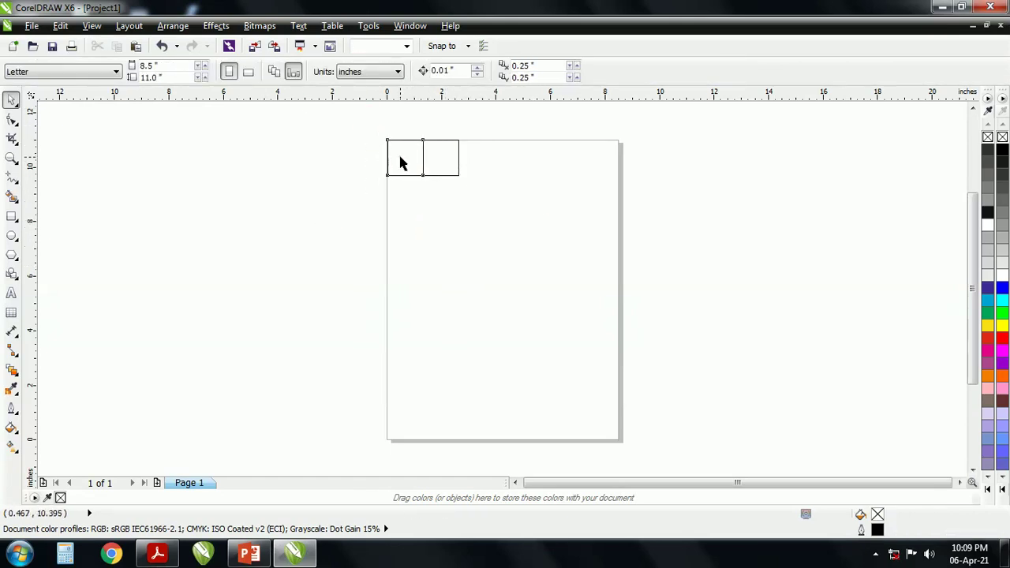
Step: Fill the corner square with CMYK black (C0 M0 Y0 K100)
click(401, 160)
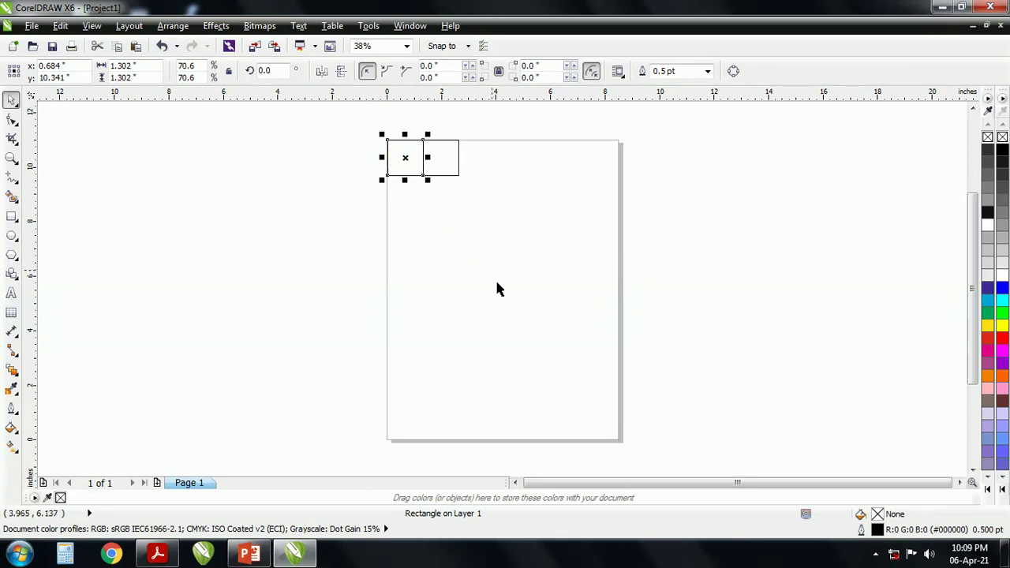
click(989, 213)
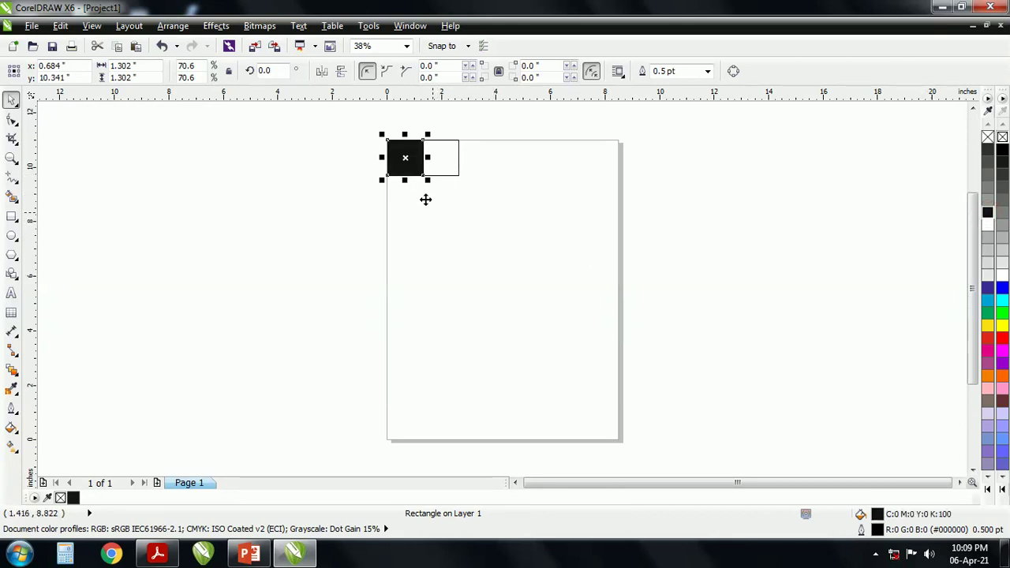
click(413, 247)
click(409, 164)
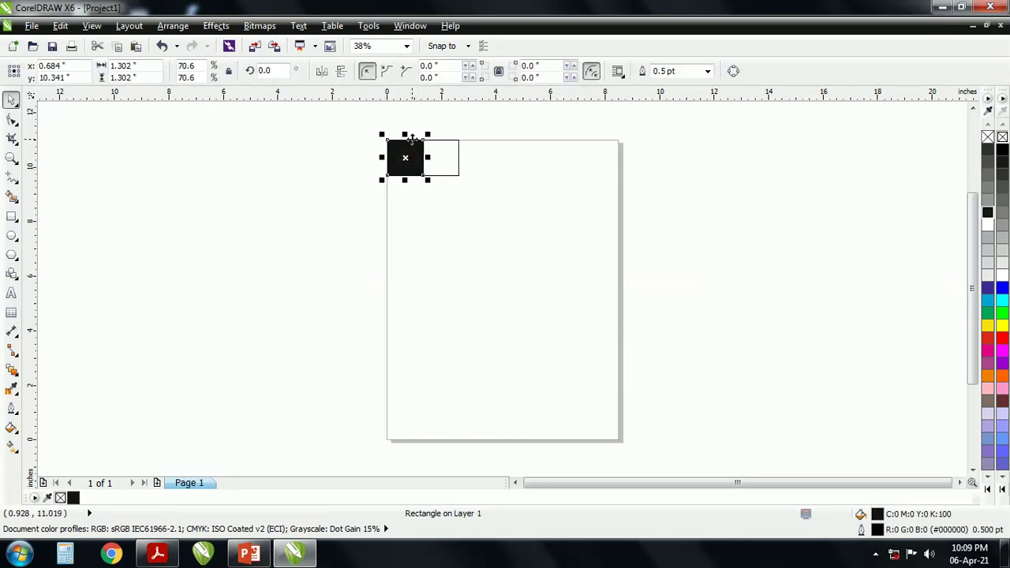
click(456, 245)
Step: Colour the outline of the unfilled second square cyan (#00FFFF)
click(439, 154)
click(535, 261)
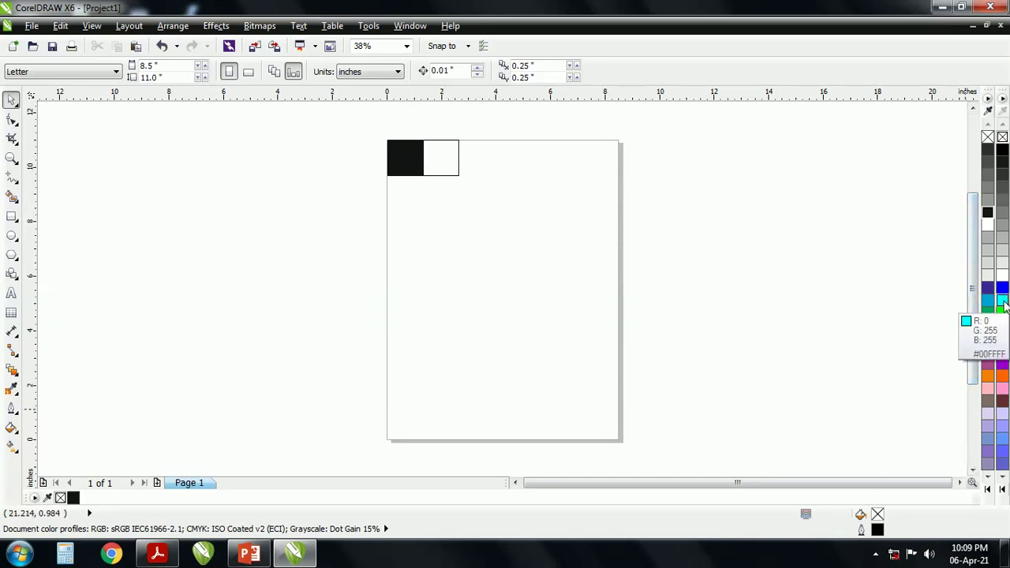
click(458, 168)
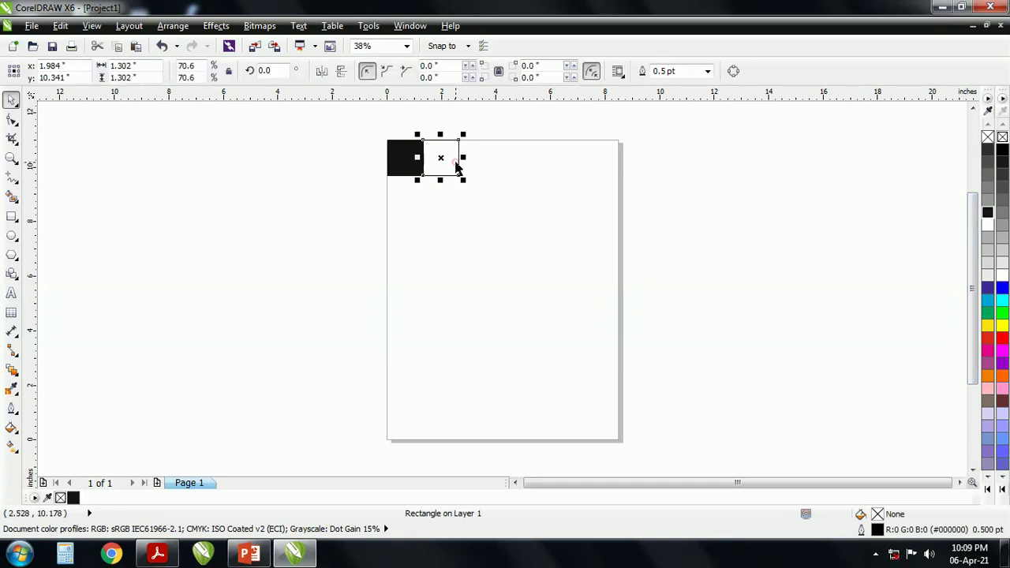
right_click(1002, 300)
click(554, 322)
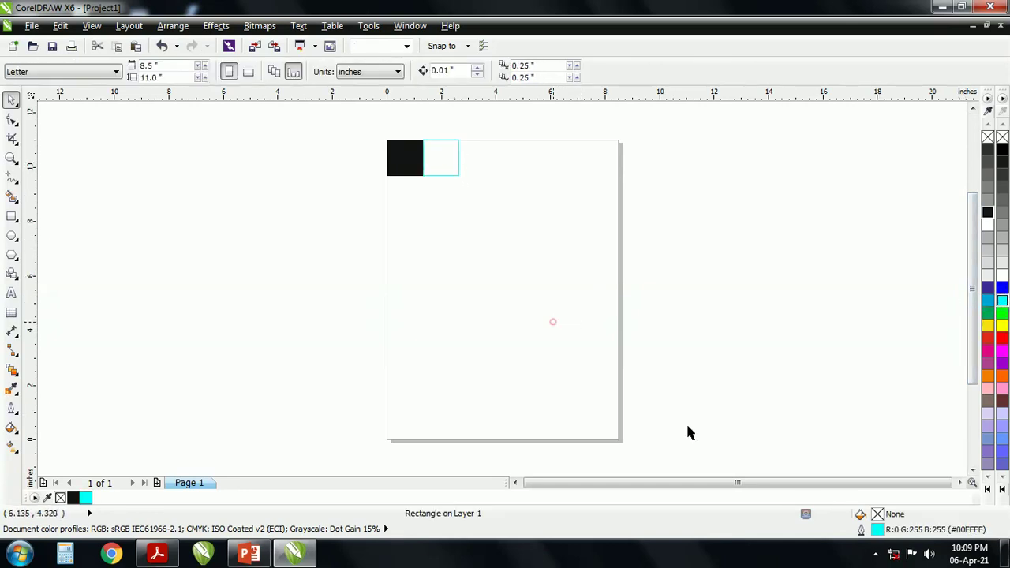
Step: Recolour the second square's outline to 90% black (C0 M0 Y0 K90)
click(436, 159)
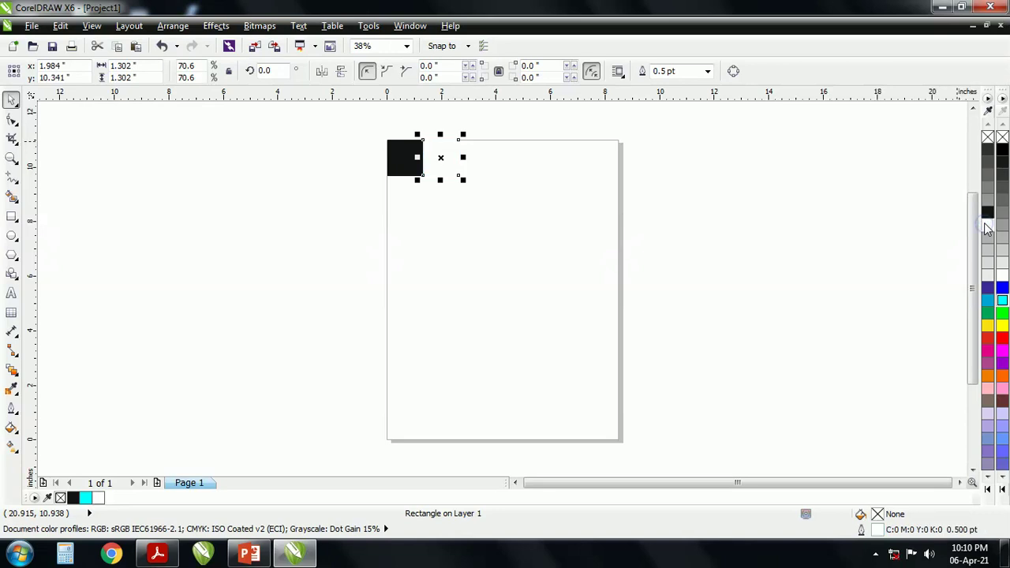
right_click(987, 152)
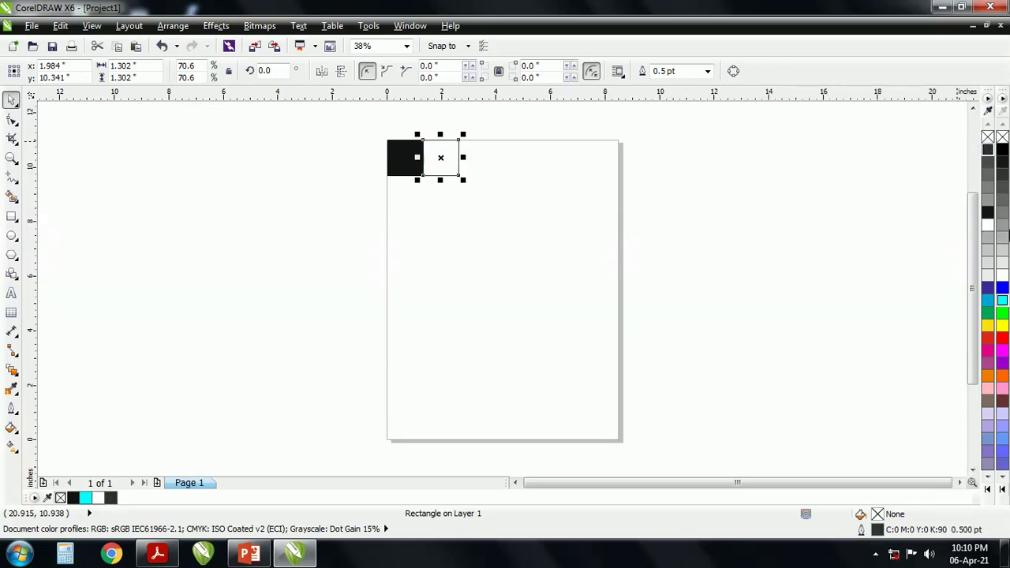
click(558, 274)
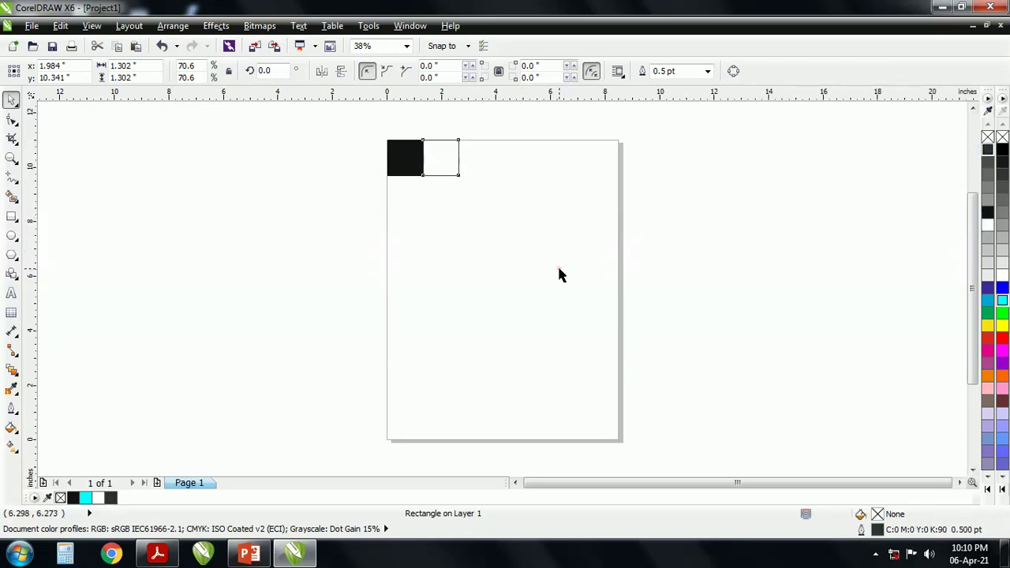
Step: Try moving the unfilled second square slightly upward, past the page's top edge
click(397, 165)
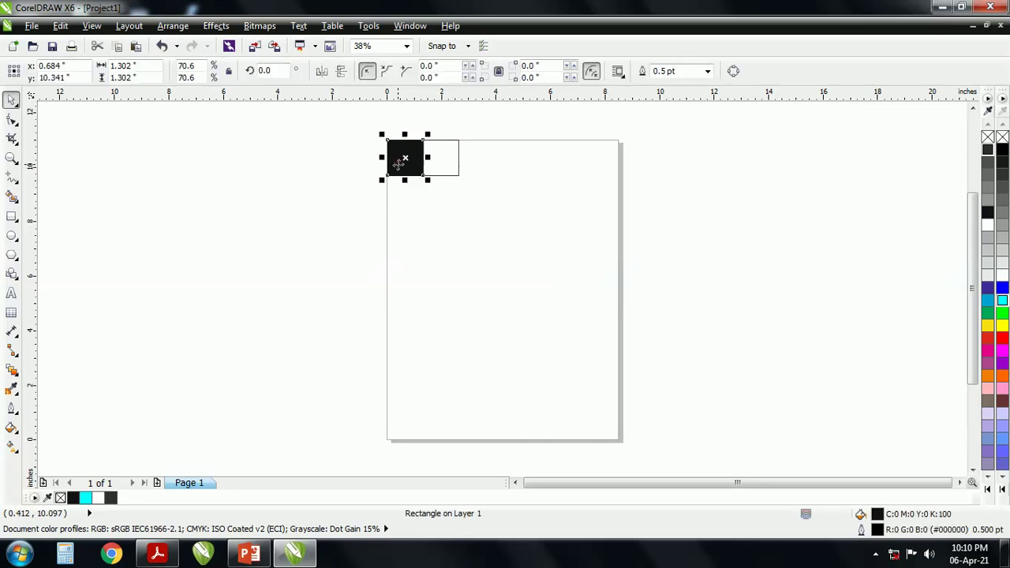
click(457, 162)
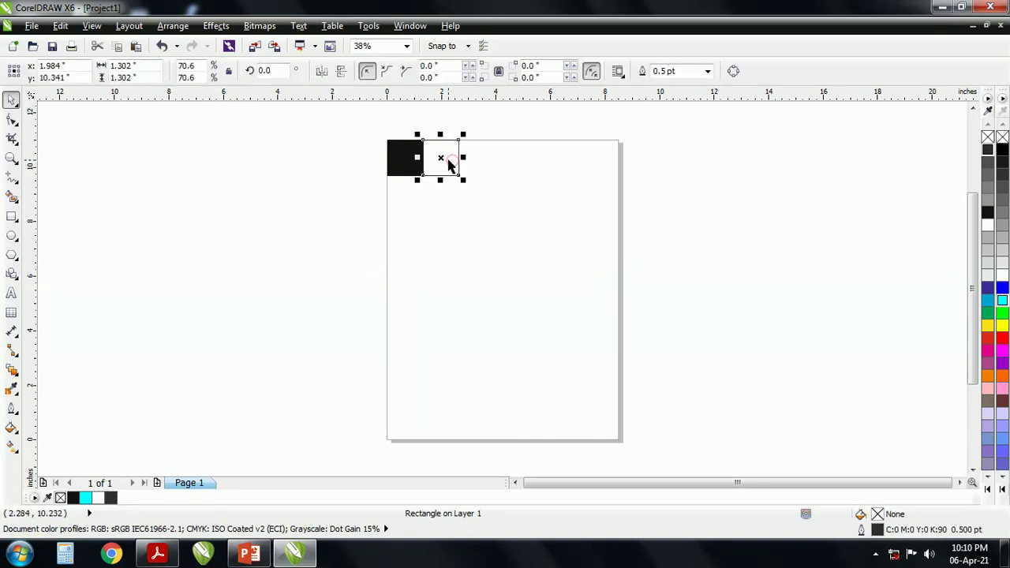
click(450, 203)
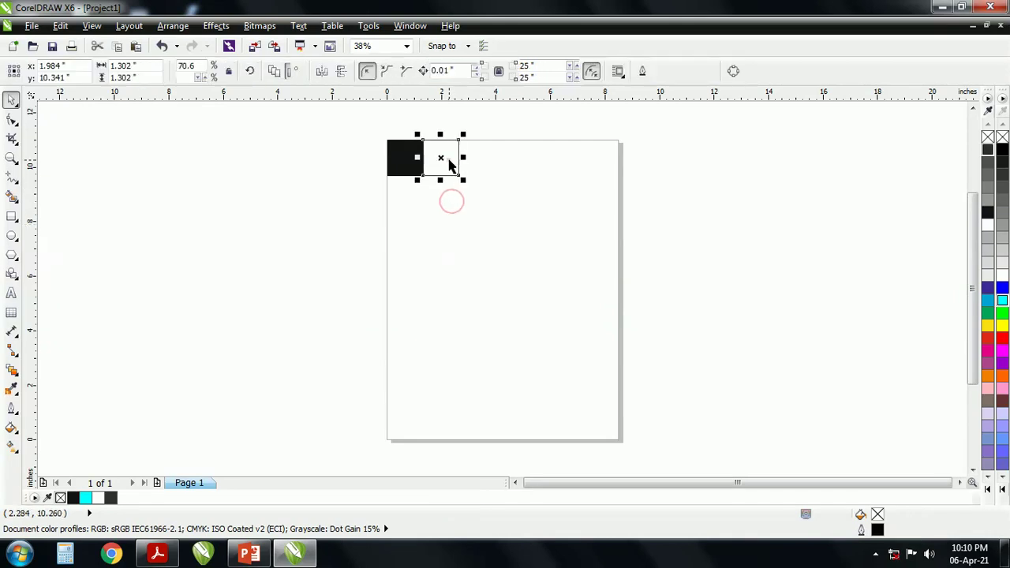
click(449, 163)
click(456, 210)
click(444, 176)
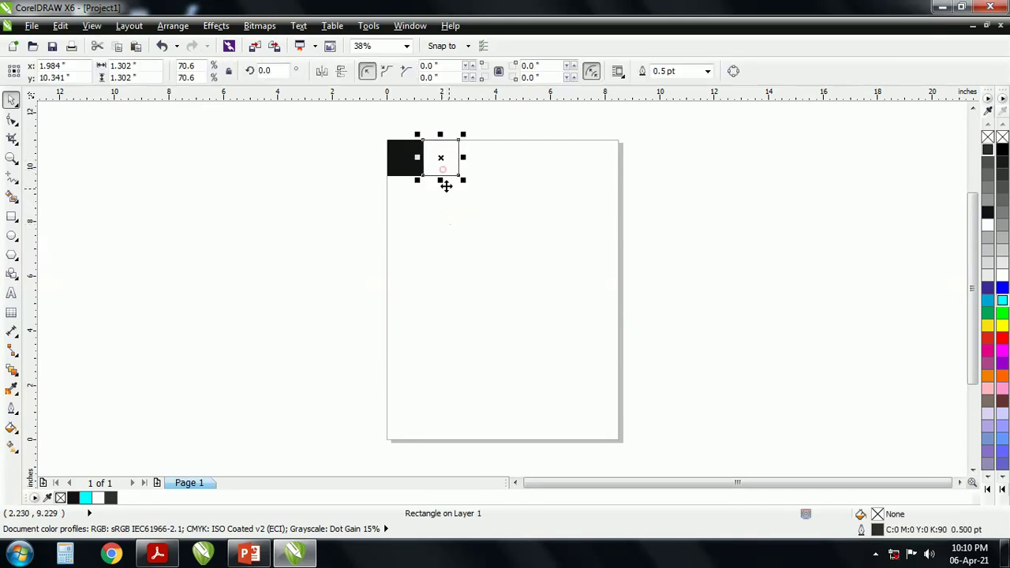
drag(442, 160, 439, 148)
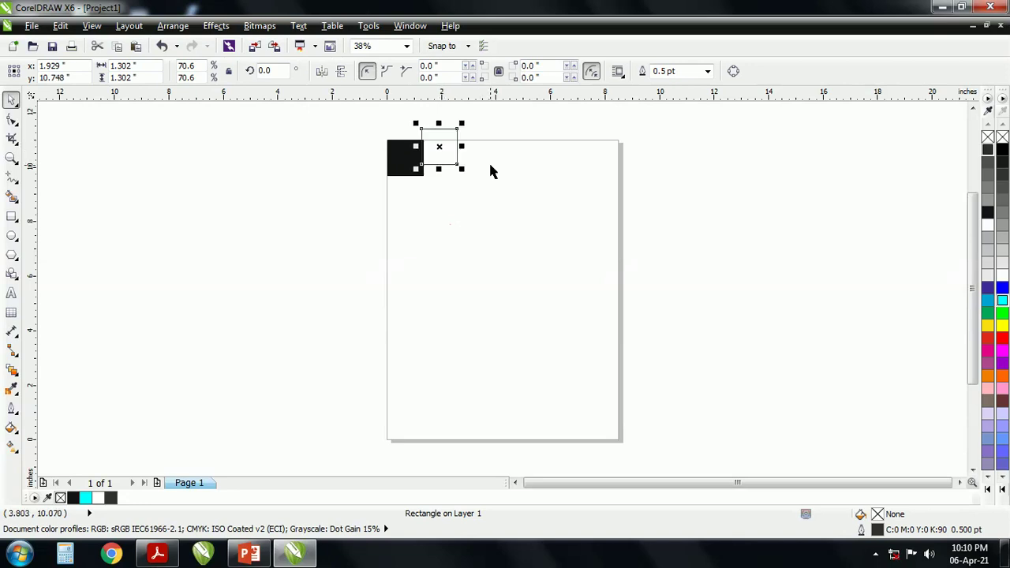
click(489, 164)
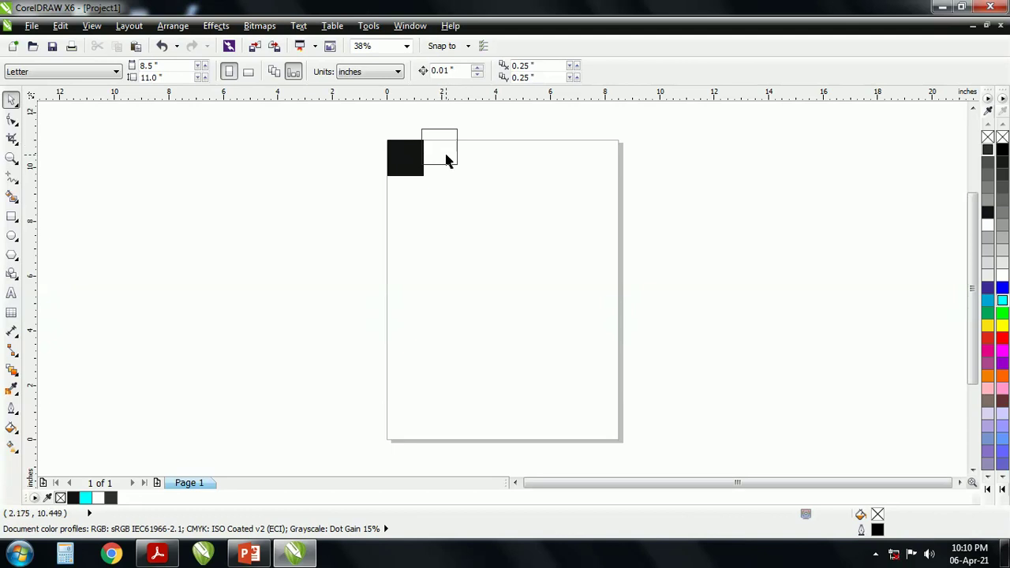
Step: Undo the second square's last move and fill the square with white
click(447, 163)
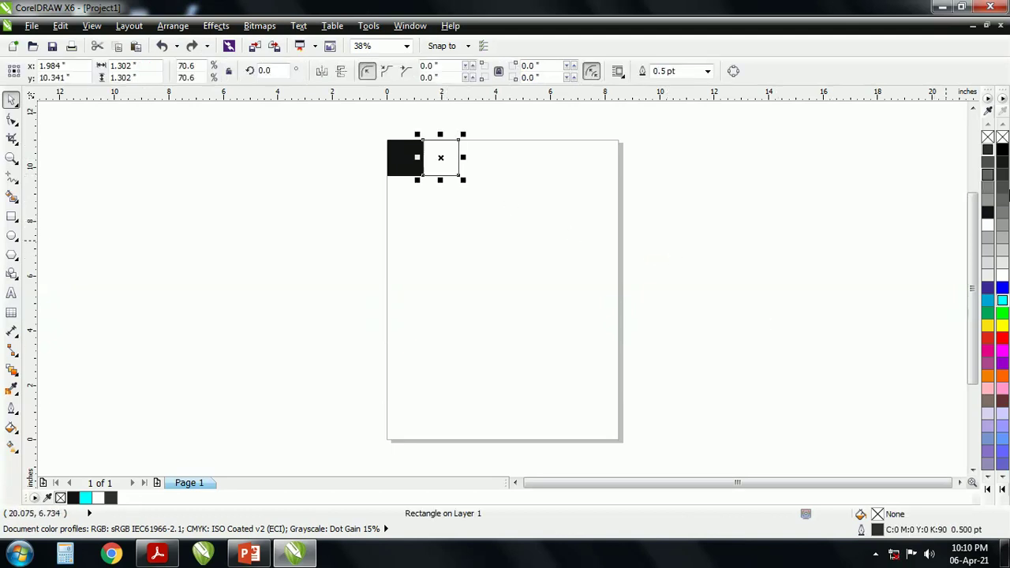
click(988, 225)
click(519, 242)
Step: Move the white square slightly above the page's top edge by its filled area, and undo the move
click(451, 165)
drag(451, 165, 448, 151)
click(453, 211)
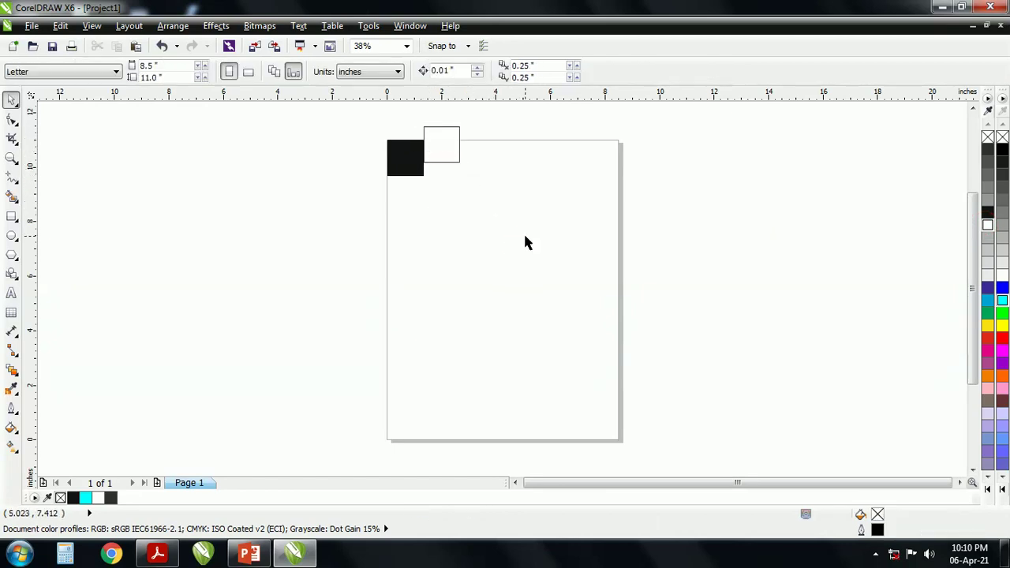
key(ctrl+z)
click(496, 278)
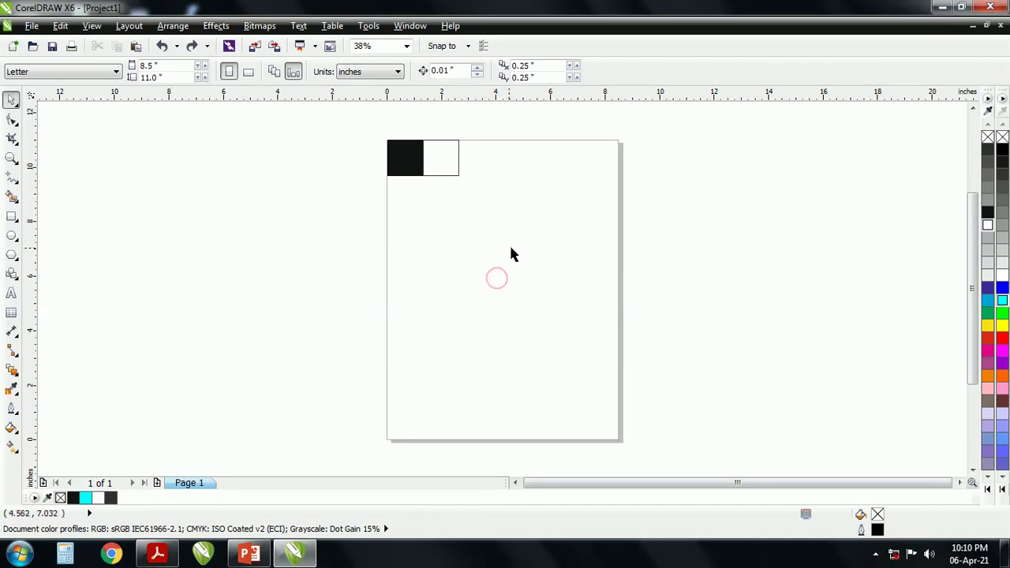
click(435, 224)
click(405, 158)
click(442, 184)
click(420, 162)
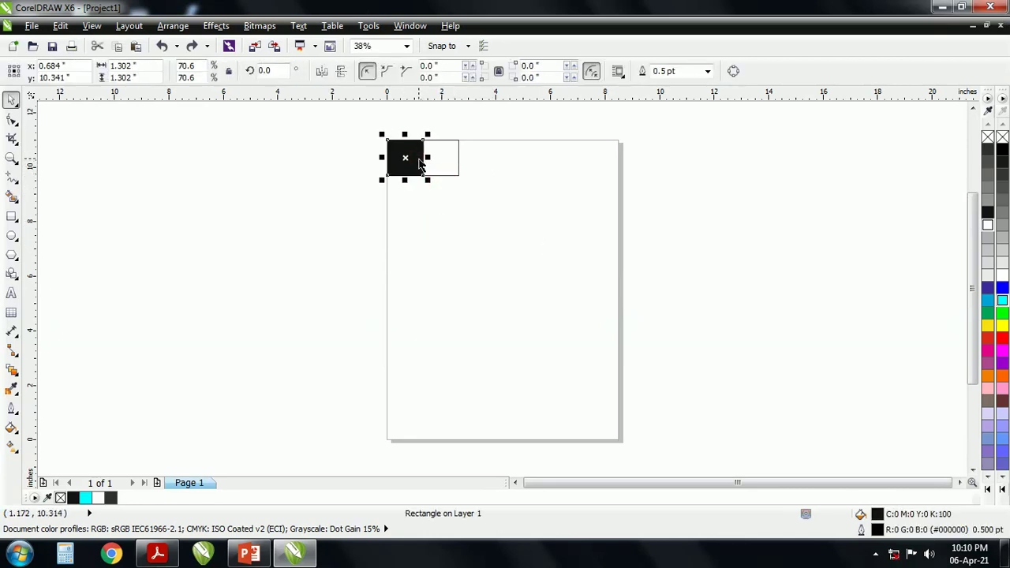
click(417, 172)
click(436, 226)
click(428, 231)
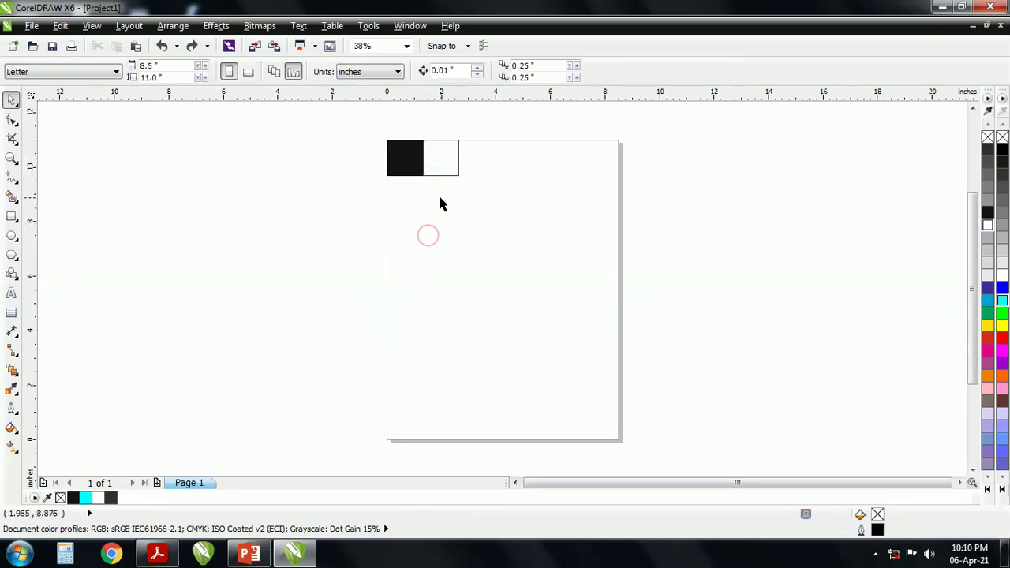
Step: Duplicate the black and white square pair and nudge the copy horizontally until it sits flush against the original pair's right side
drag(363, 130, 478, 214)
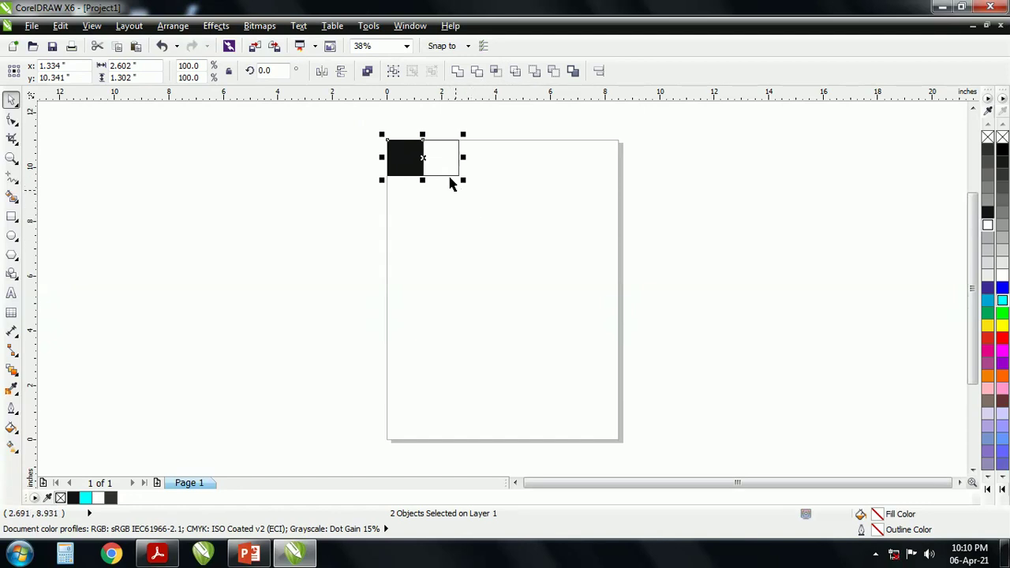
drag(441, 172, 450, 178)
key(Right)
key(Right)
key(Right)
key(Right)
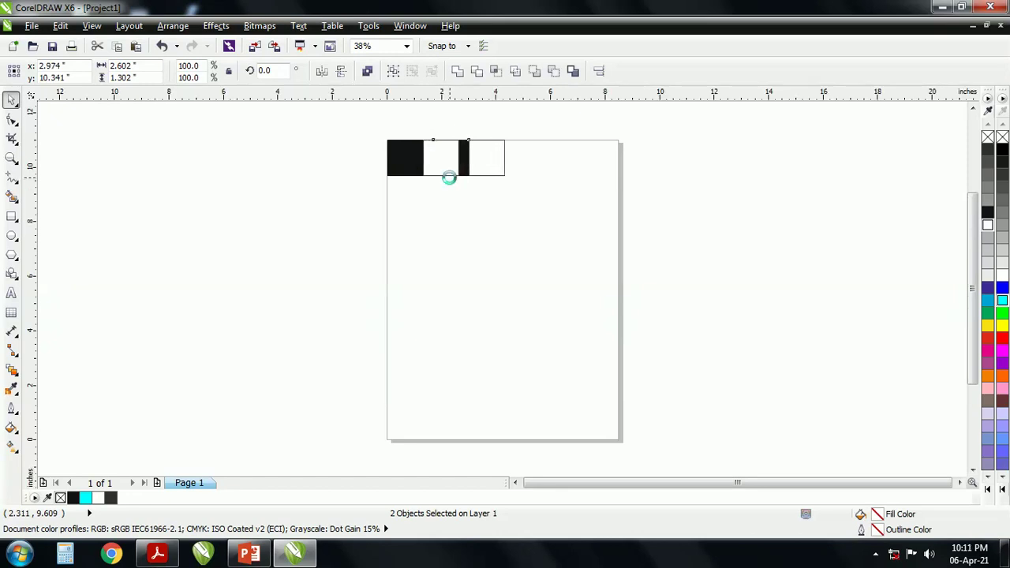
key(Right)
key(Right)
key(Right)
key(Right)
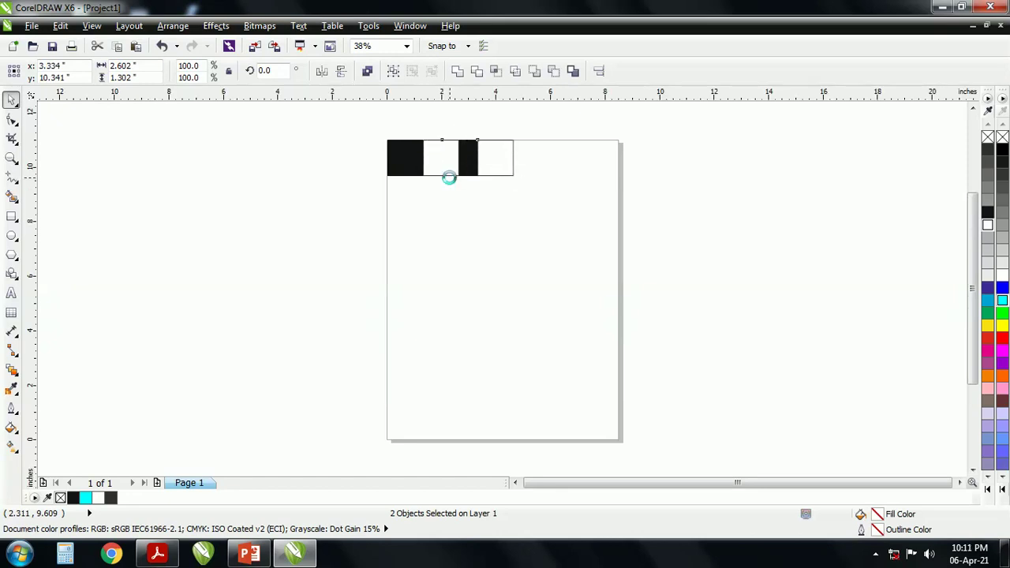
key(Right)
key(Right)
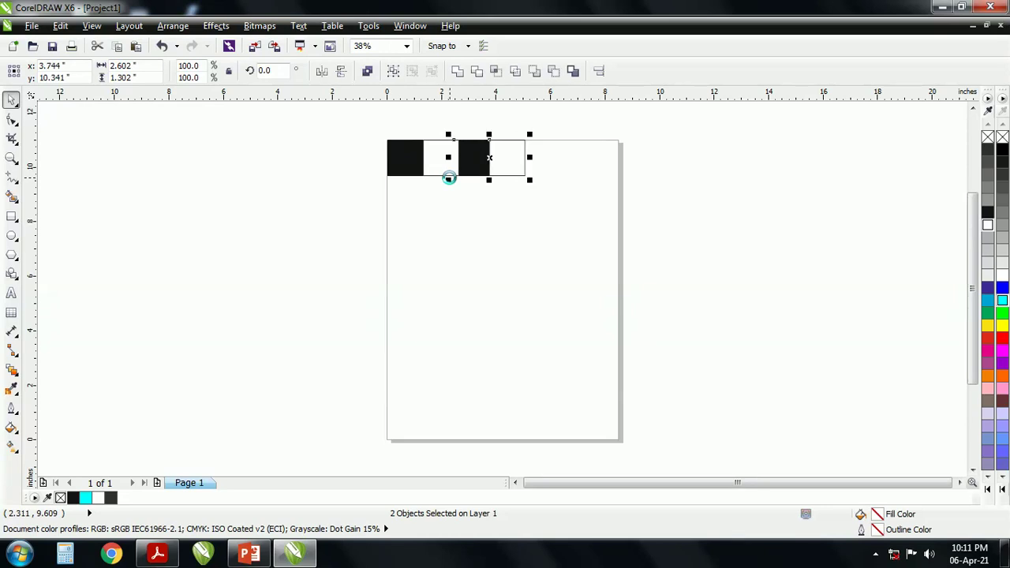
key(Right)
key(Right)
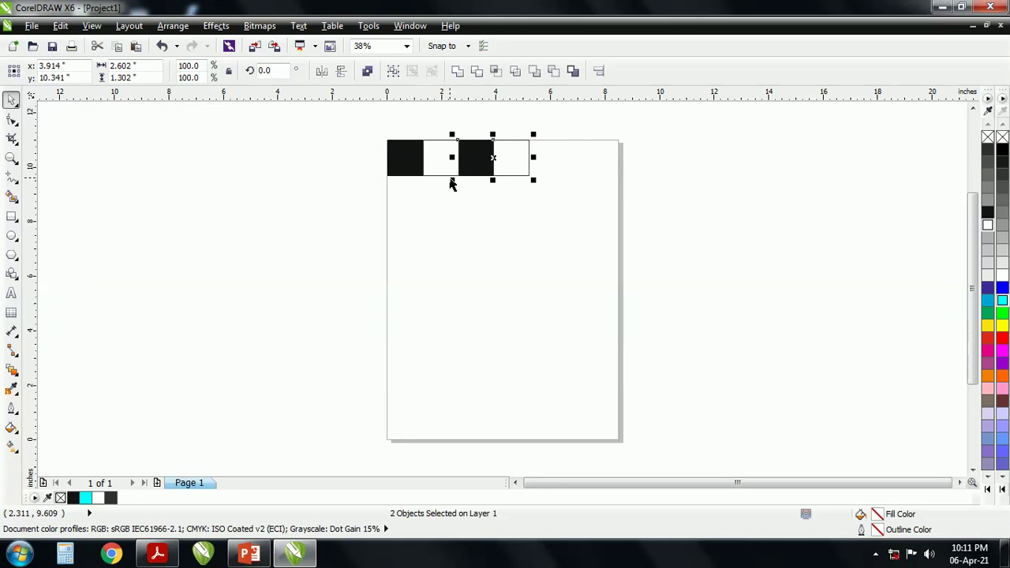
click(453, 183)
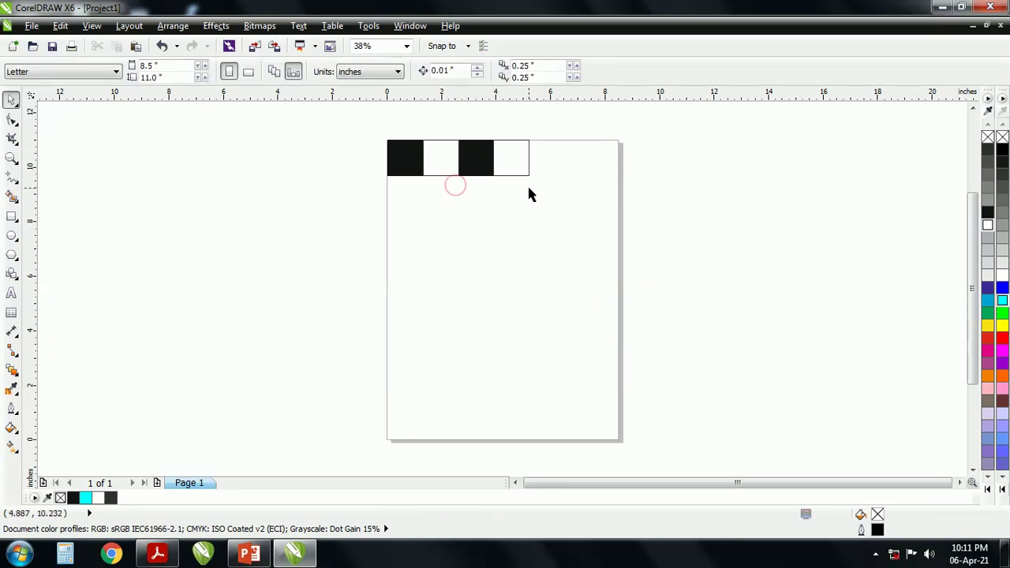
click(533, 285)
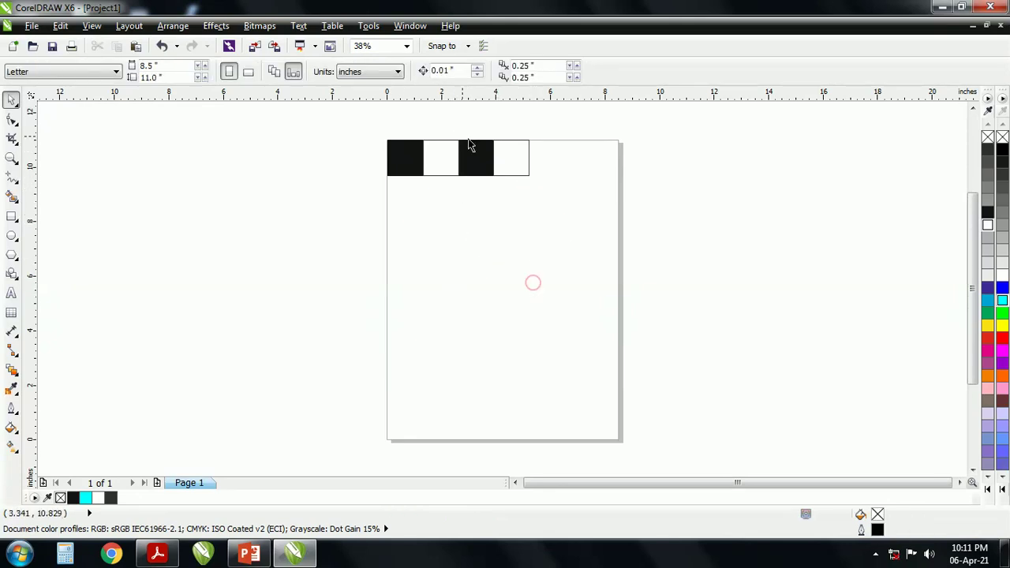
click(485, 246)
click(479, 285)
drag(446, 128, 551, 212)
click(519, 269)
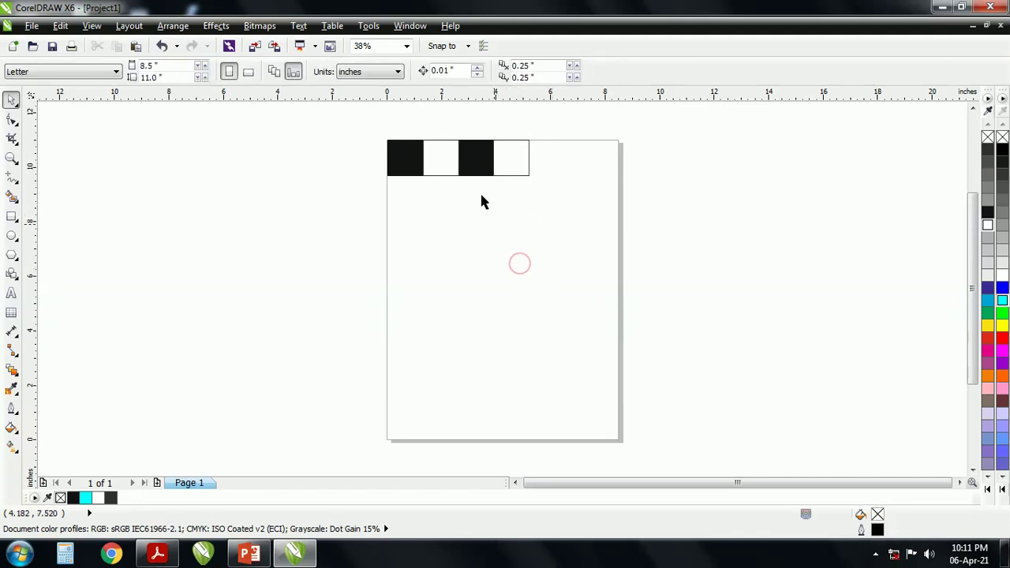
click(509, 168)
click(450, 118)
drag(447, 108, 520, 197)
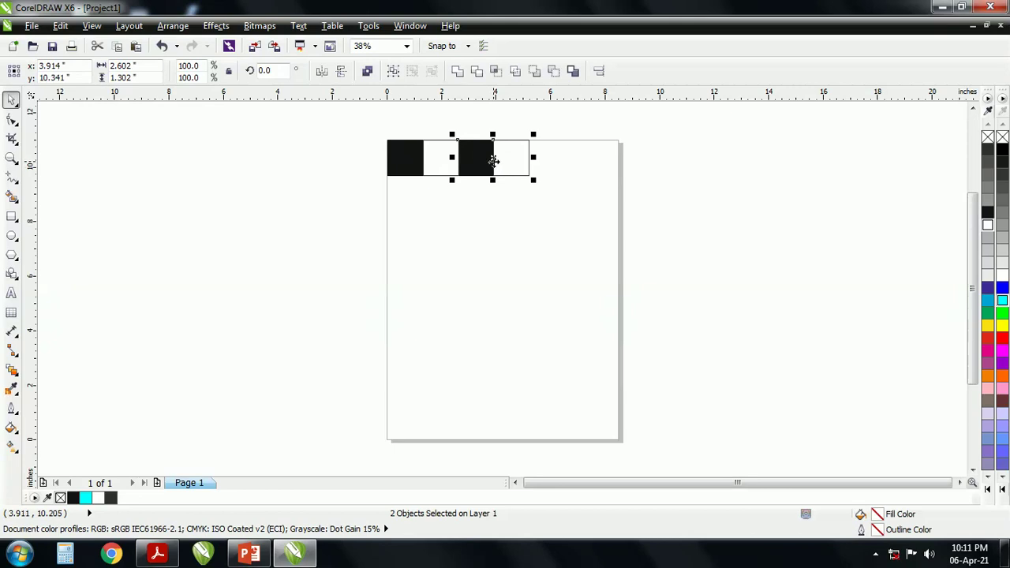
click(481, 235)
click(341, 130)
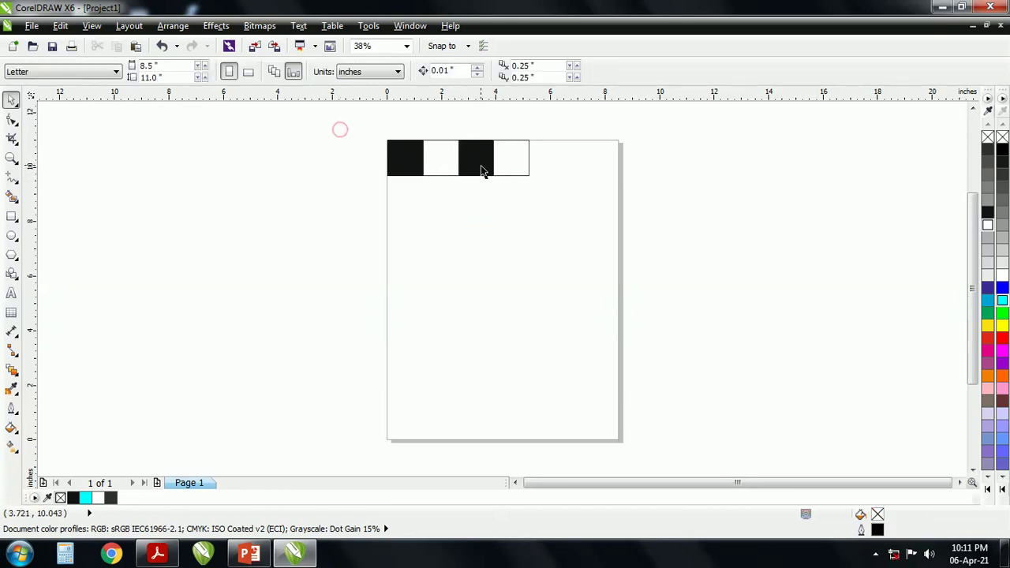
drag(363, 122, 509, 221)
click(529, 271)
drag(550, 124, 470, 212)
click(473, 281)
drag(570, 186, 627, 205)
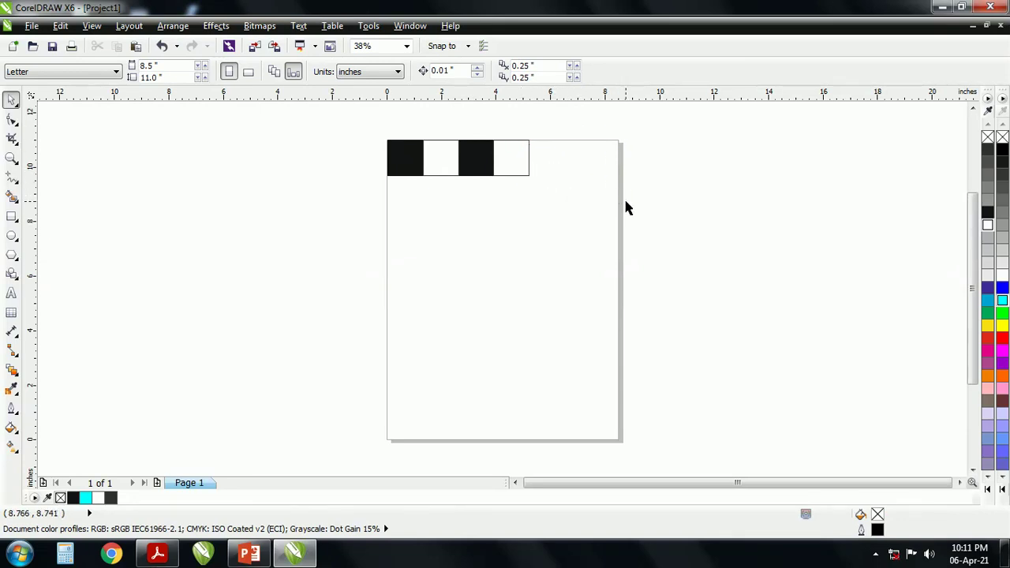
click(511, 267)
Step: Duplicate the row's first three squares and nudge the copy horizontally until it sits flush after the fourth square, extending the row to seven squares
drag(365, 116, 506, 243)
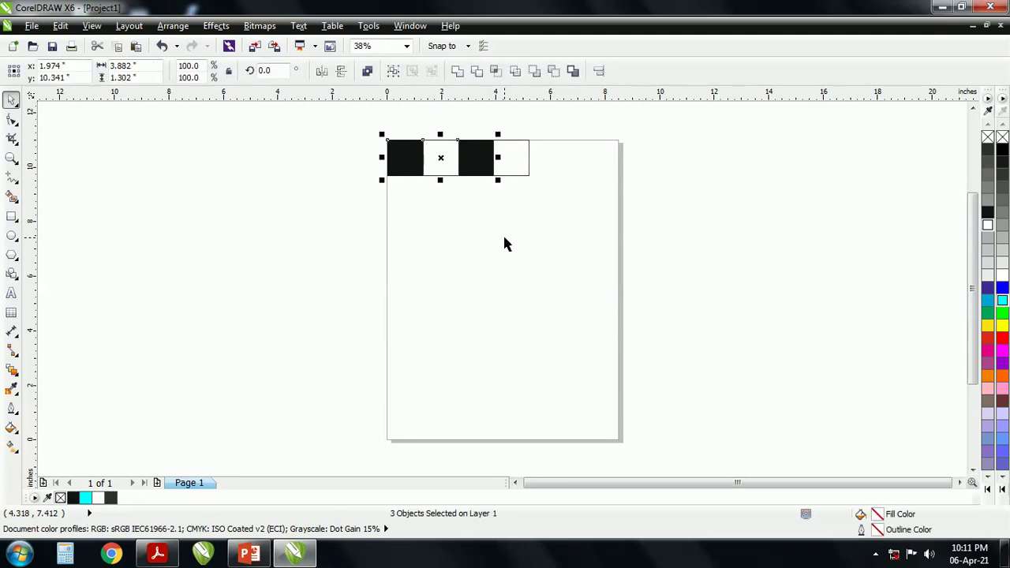
key(Right)
key(Right)
key(Right)
key(Right)
key(Right)
key(Right)
key(Right)
key(Right)
key(Right)
key(Right)
key(Right)
key(Right)
key(Right)
key(Right)
key(Right)
key(Right)
key(Right)
key(Right)
key(Right)
key(Right)
key(Right)
key(Right)
key(Right)
key(Right)
key(Right)
key(Right)
key(Right)
key(Right)
key(Right)
key(Right)
key(Right)
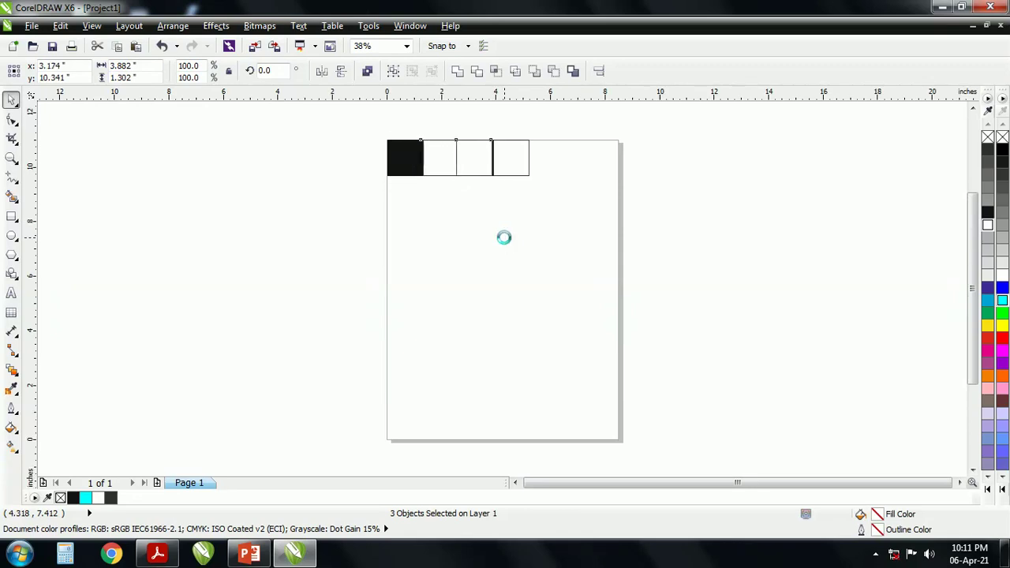
key(Right)
key(Right)
key(Right)
key(Right)
key(Right)
key(Right)
key(Right)
key(Right)
key(Right)
key(Right)
key(Right)
key(Right)
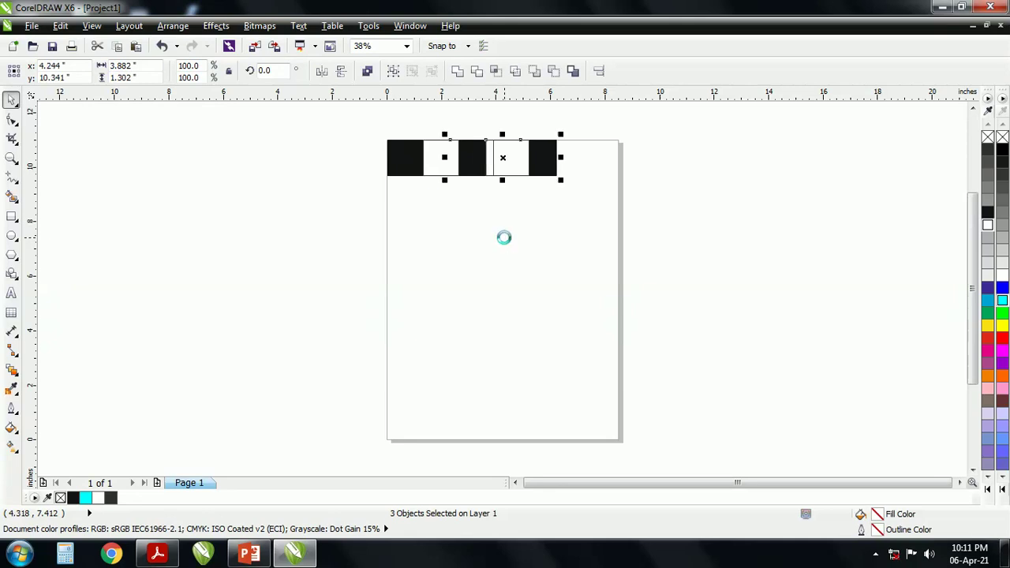
key(Right)
key(Right)
key(Right)
key(Right)
key(Right)
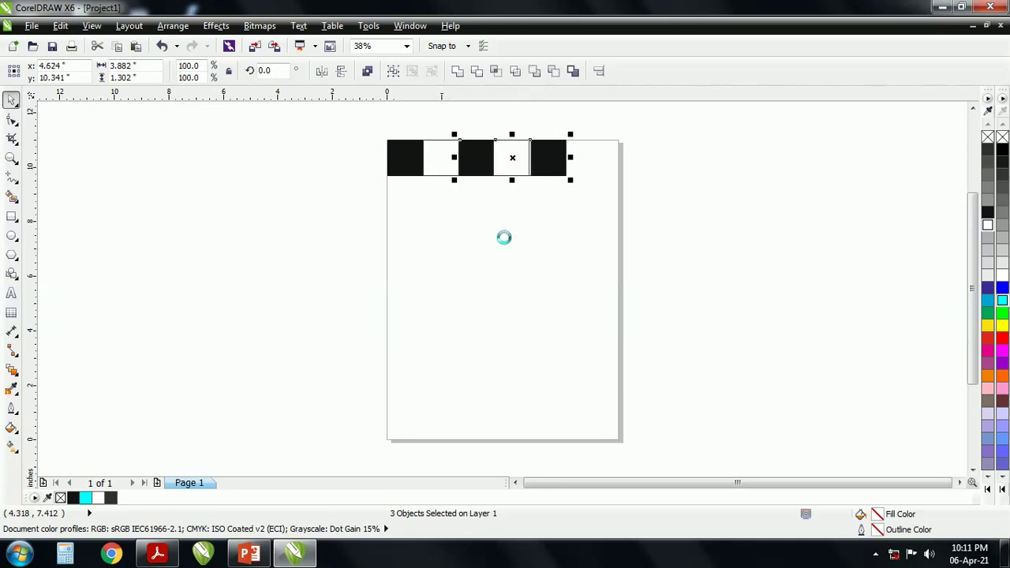
key(Right)
key(Right)
key(Right)
key(Right)
key(Right)
key(Right)
key(Right)
key(Right)
key(Right)
key(Right)
key(Right)
key(Right)
key(Right)
key(Right)
key(Right)
key(Right)
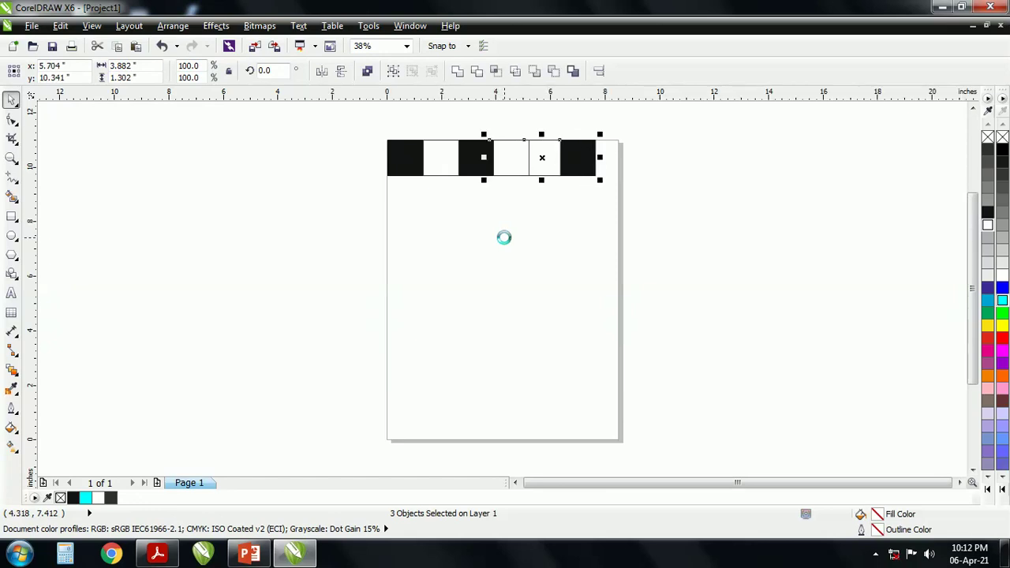
key(Right)
key(Right)
key(Right)
key(Right)
key(Right)
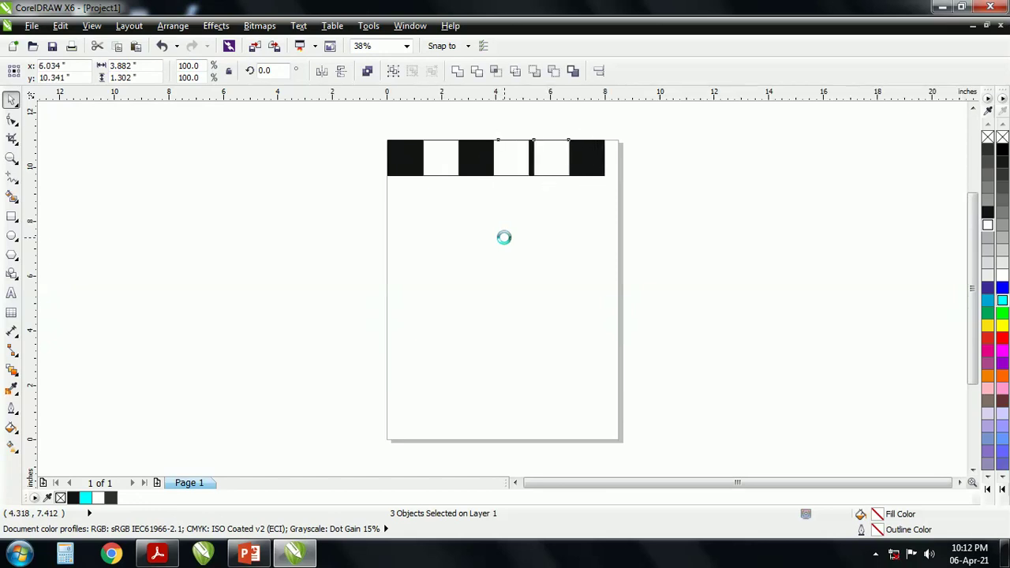
key(Right)
key(Right)
key(Right)
key(Right)
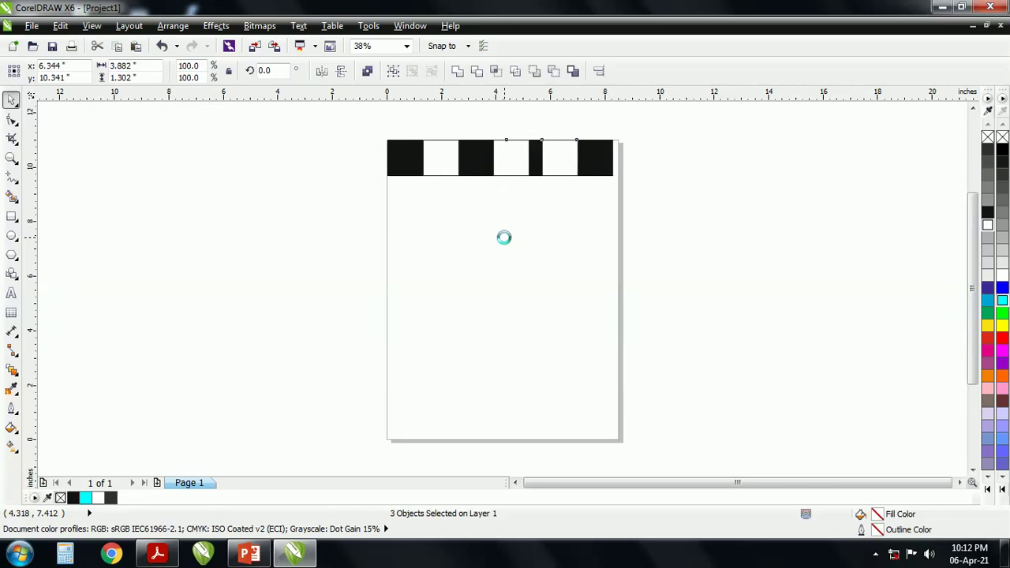
key(Right)
key(Right)
key(Right)
key(Right)
key(Right)
key(Right)
key(Right)
key(Right)
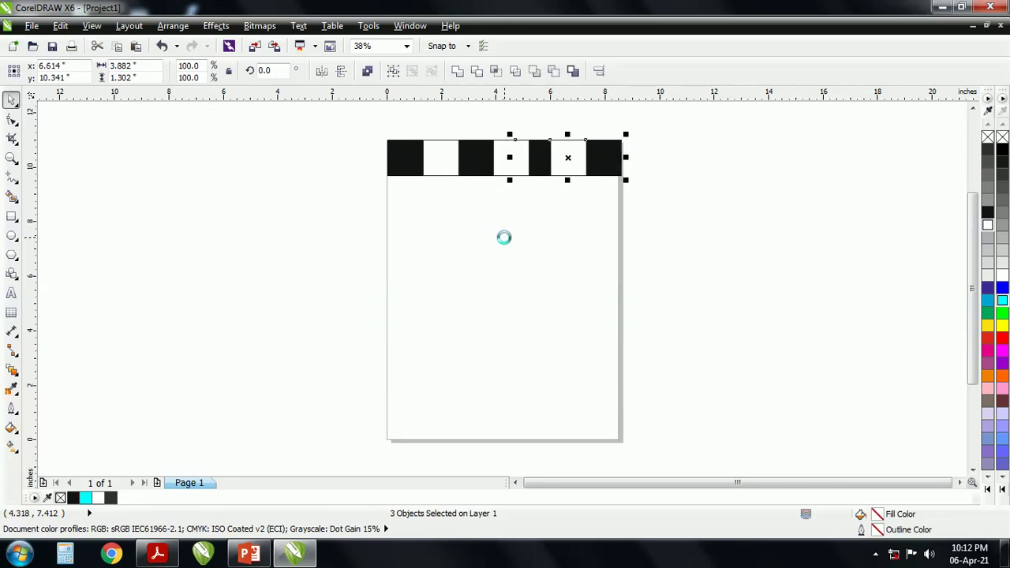
key(Right)
key(Right)
key(Right)
key(Right)
key(Right)
key(Right)
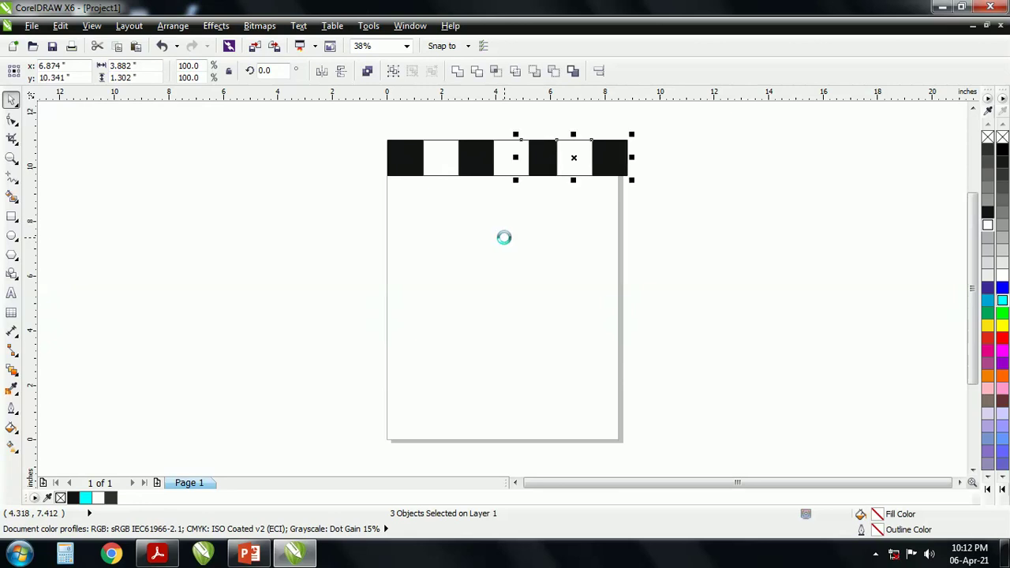
key(Right)
key(Right)
key(Right)
key(Right)
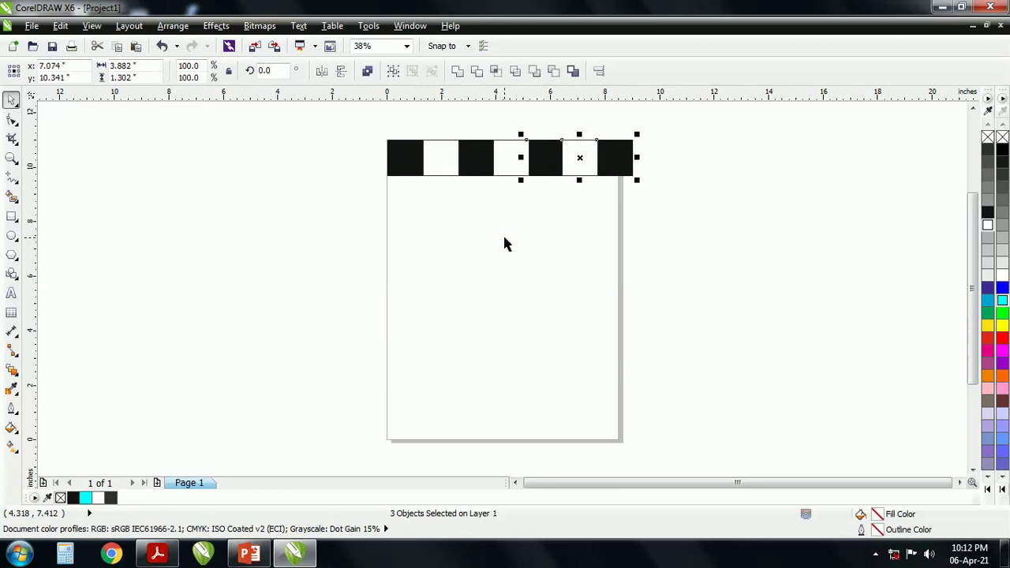
key(Right)
key(Right)
key(Right)
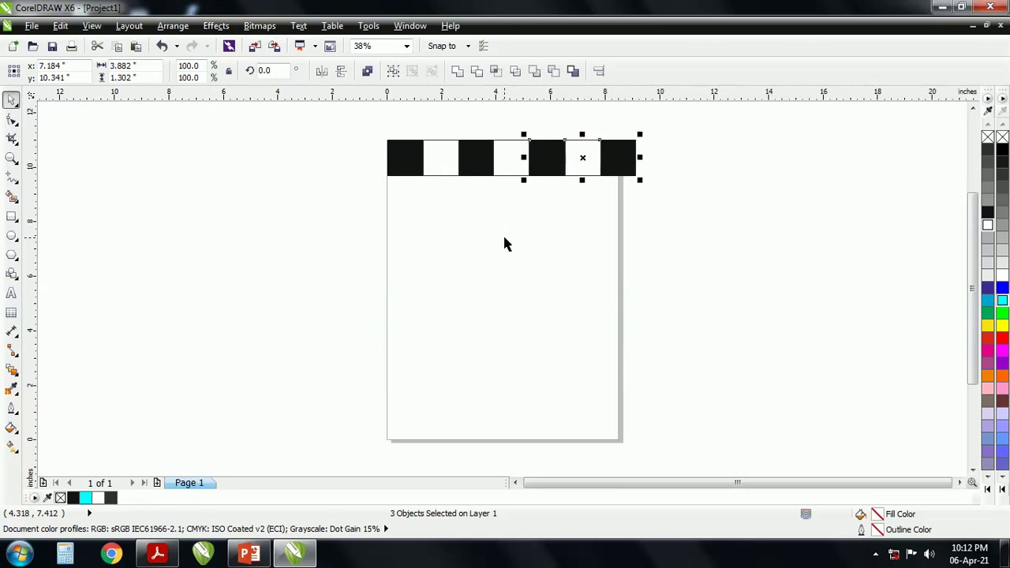
key(Left)
click(504, 236)
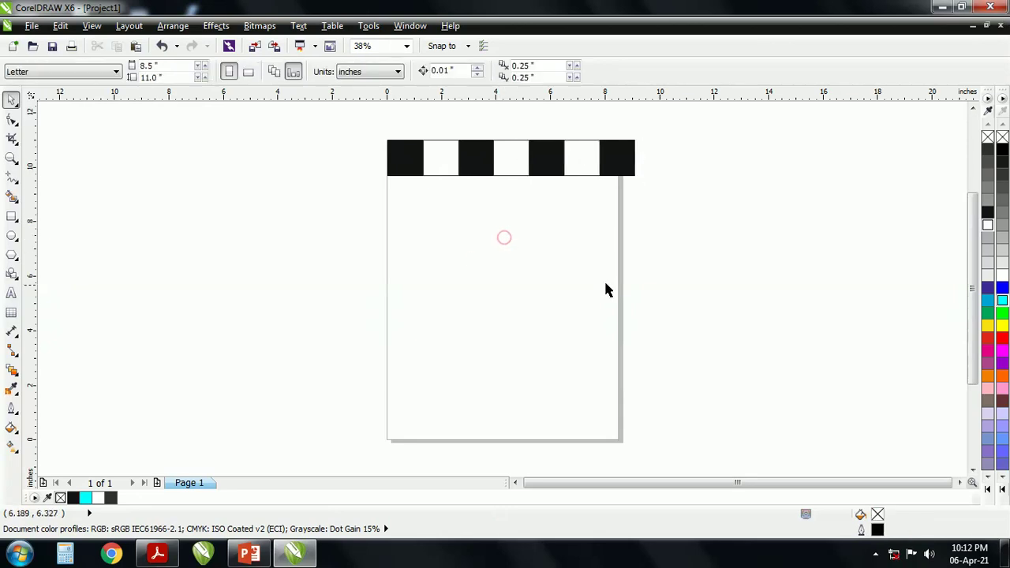
Step: Scale the whole seven-square row down proportionally to about 8.41 inches wide so it fits within the page width
click(450, 260)
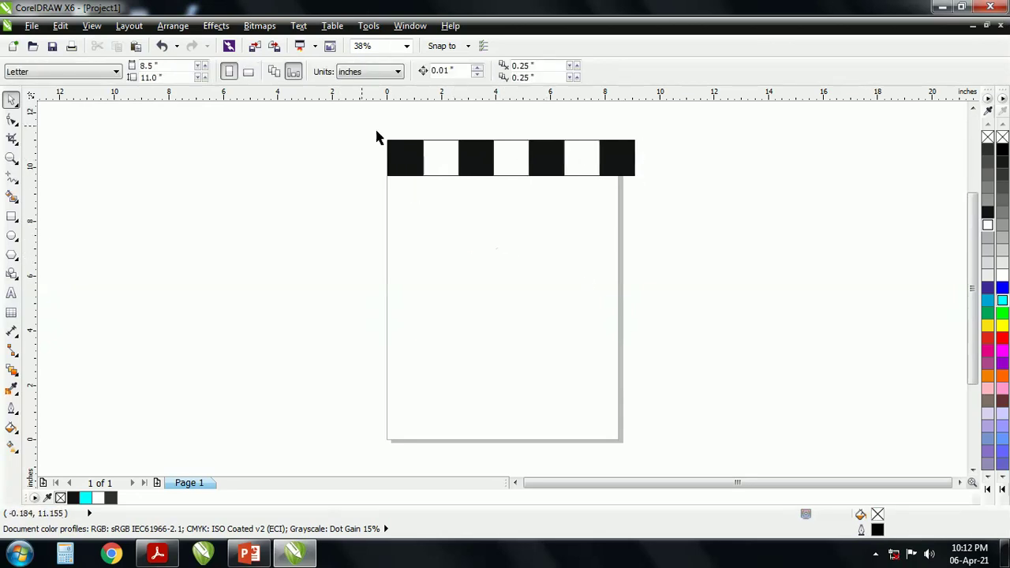
drag(353, 120, 676, 235)
drag(658, 134, 327, 197)
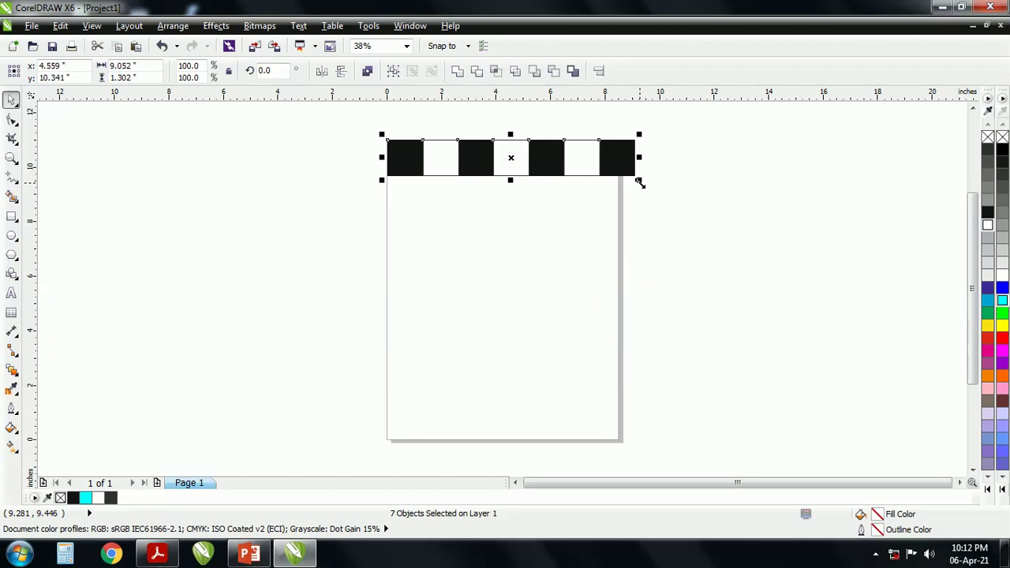
drag(688, 121, 348, 201)
drag(634, 180, 624, 184)
click(647, 204)
Step: Duplicate the seven-square row and nudge the copy down until it sits flush beneath the original row
drag(812, 140, 355, 196)
drag(345, 130, 697, 230)
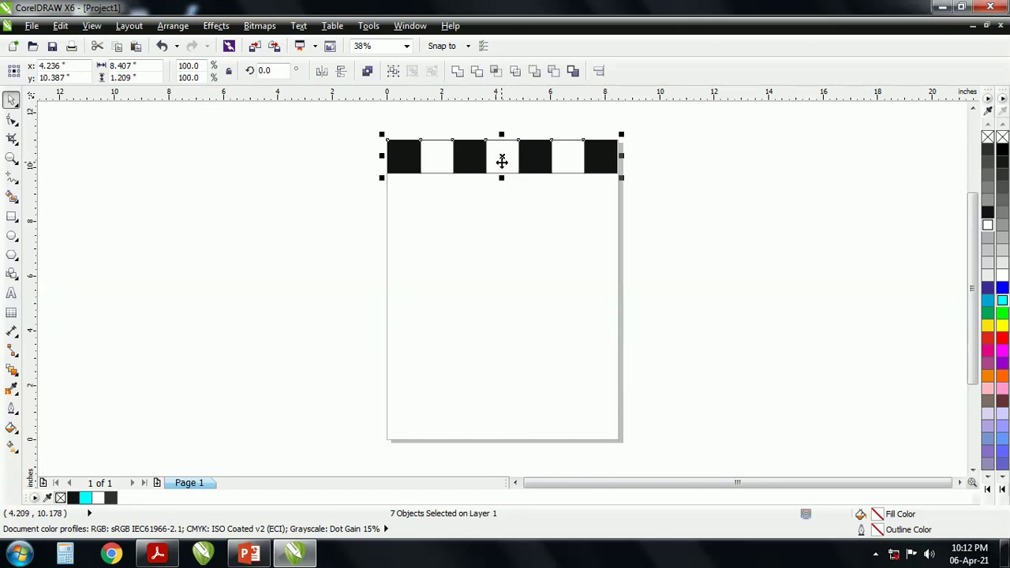
drag(502, 161, 503, 166)
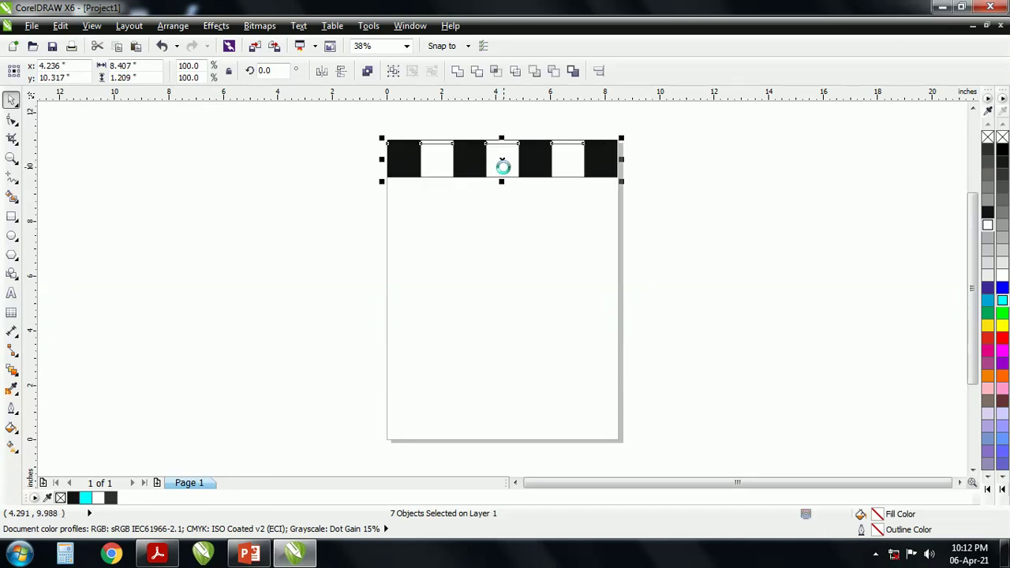
key(Down)
key(Down)
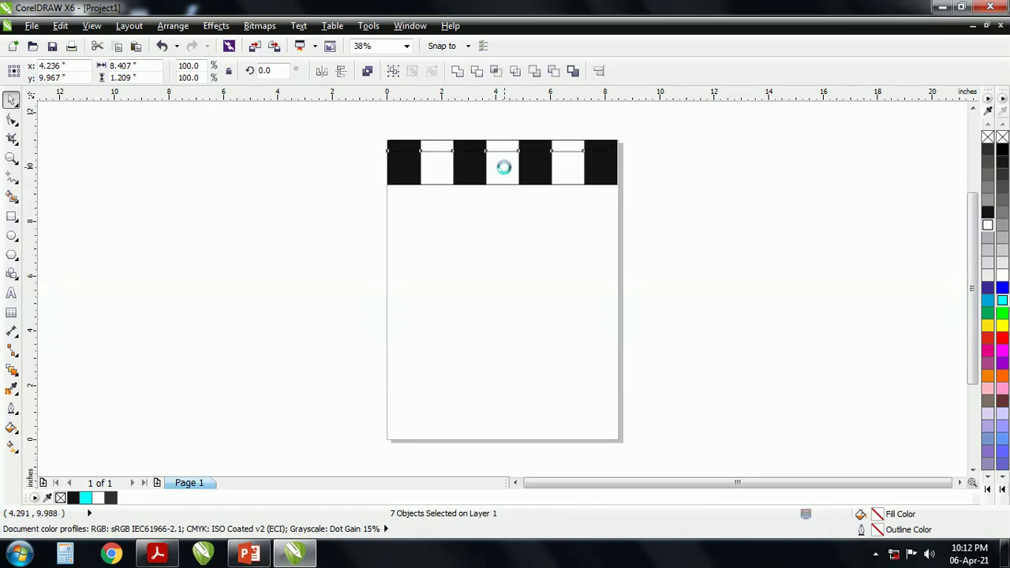
key(Down)
key(Down)
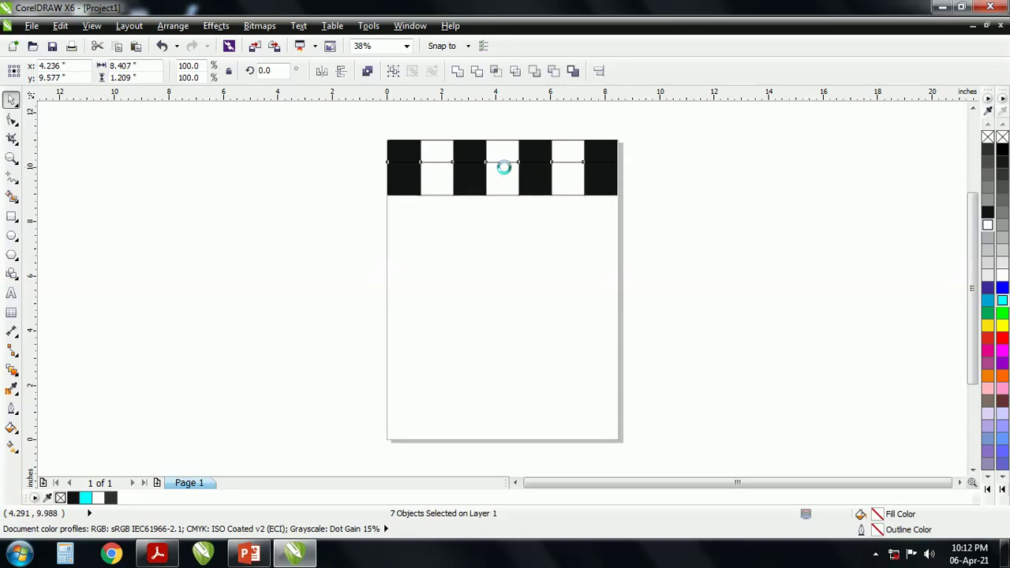
key(Down)
key(Down)
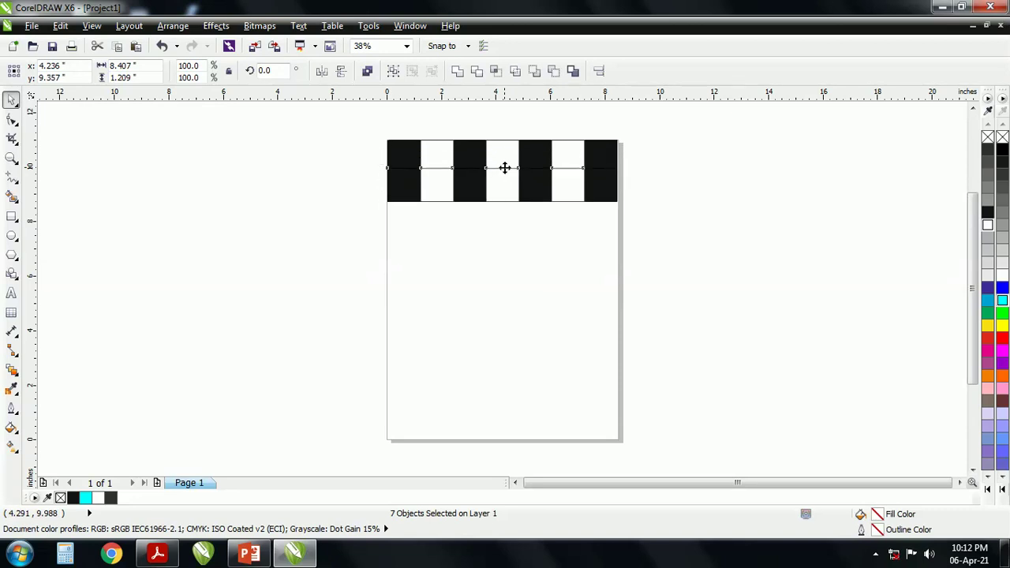
key(Down)
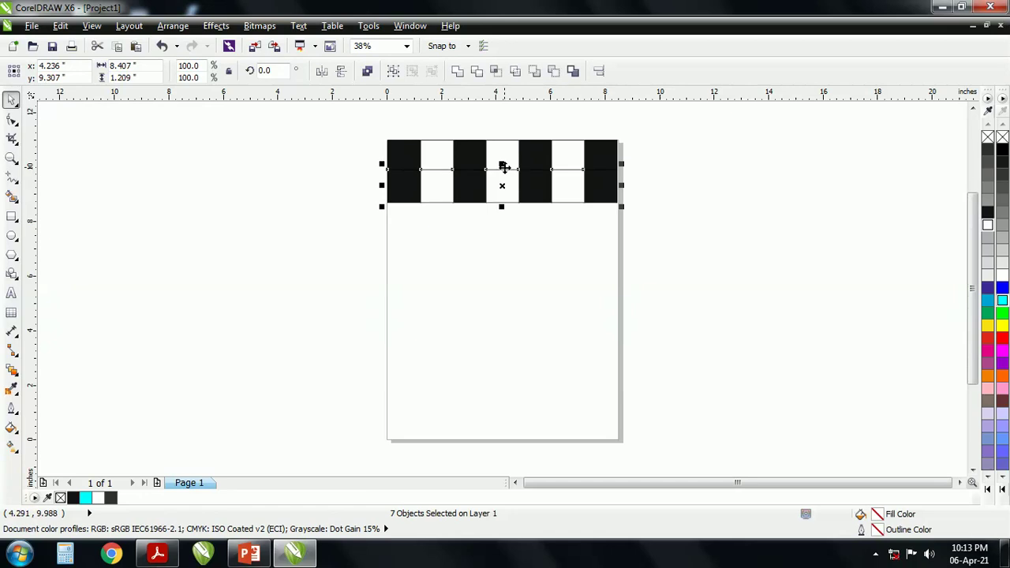
key(Down)
key(Down)
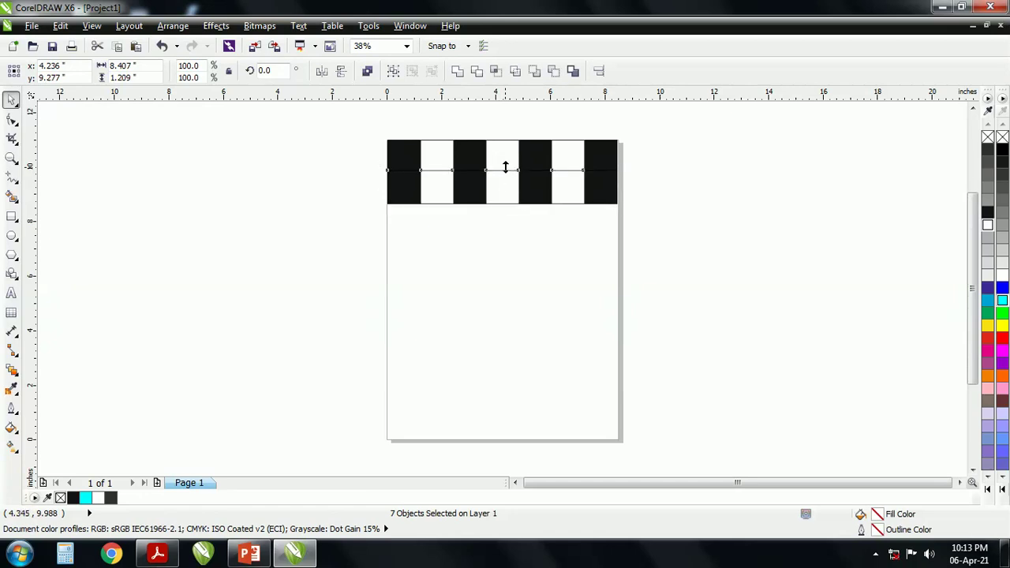
key(Down)
key(Down)
key(Down)
key(Down)
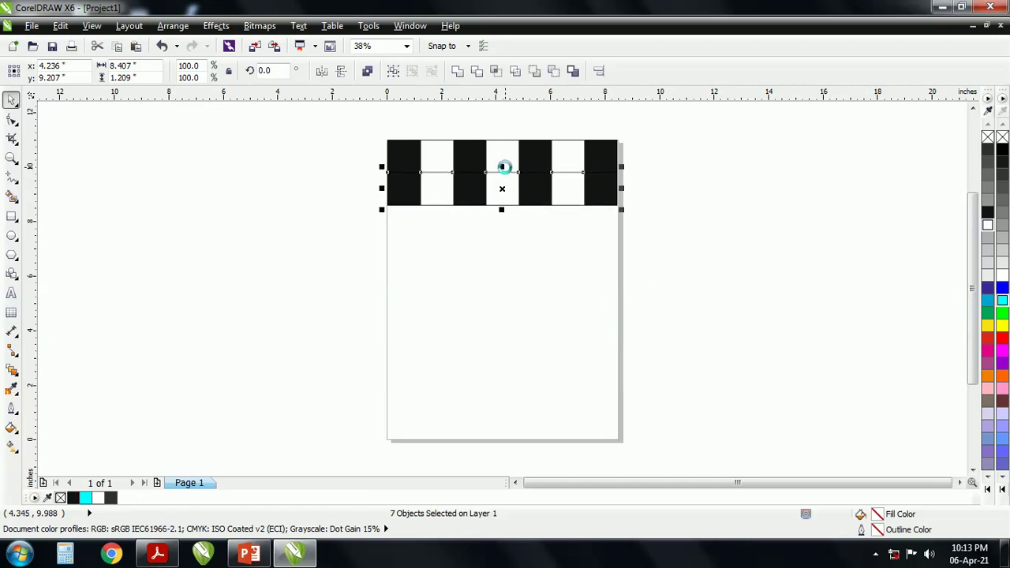
key(Down)
key(Down)
key(Down)
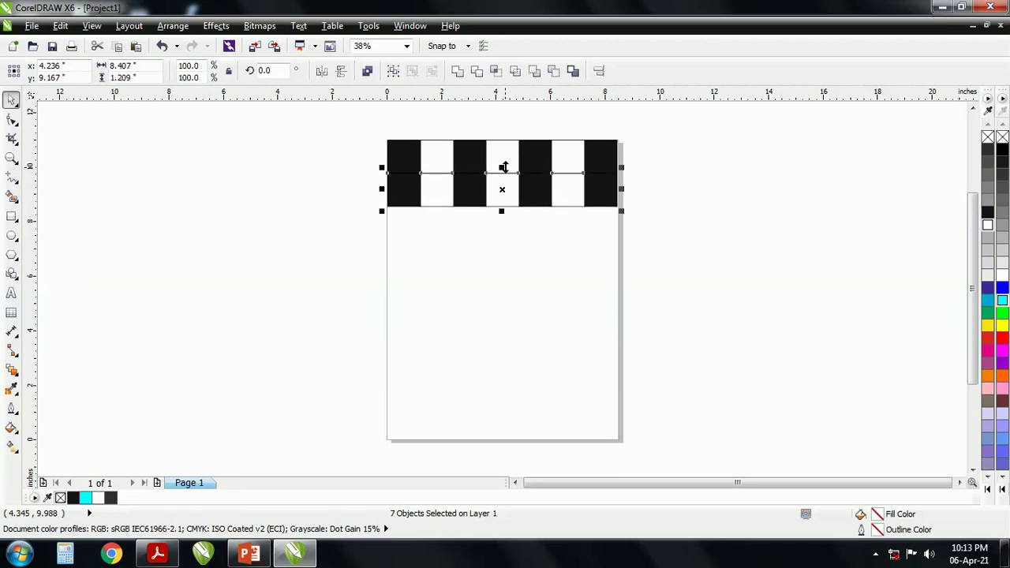
key(Down)
key(Down)
click(516, 266)
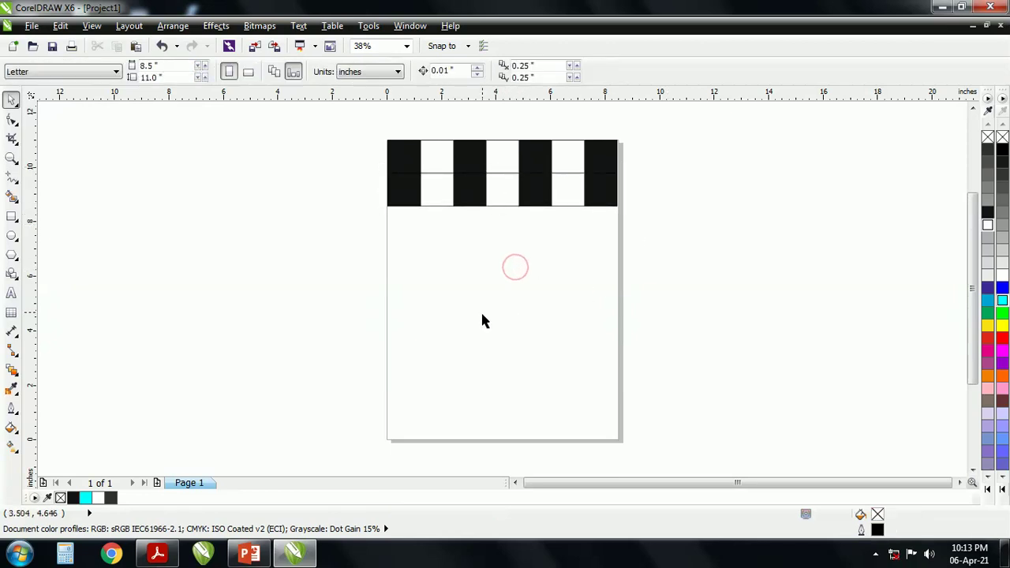
Step: Fill the second row's first square with white, its second with black and its third with white
click(404, 197)
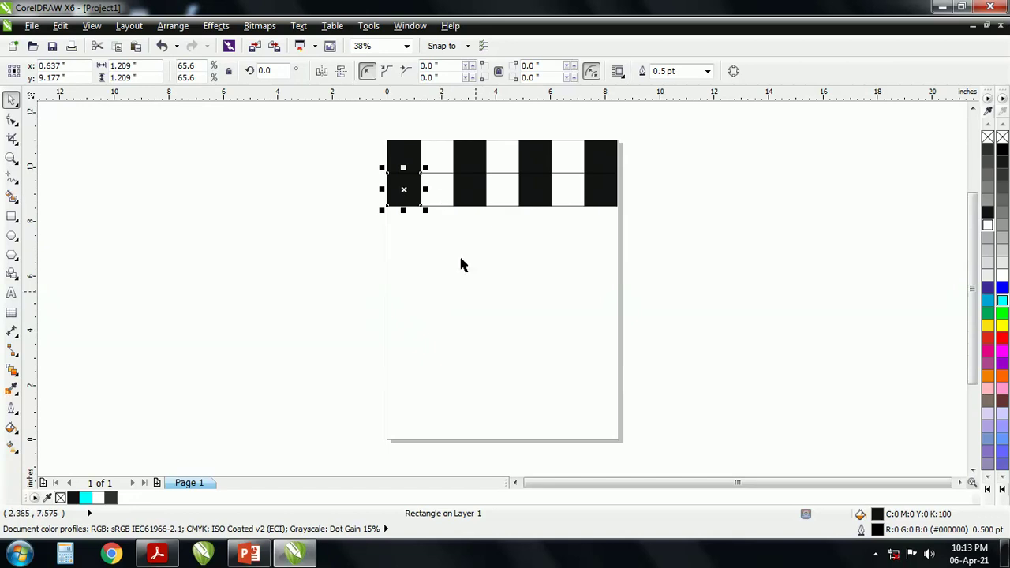
click(988, 225)
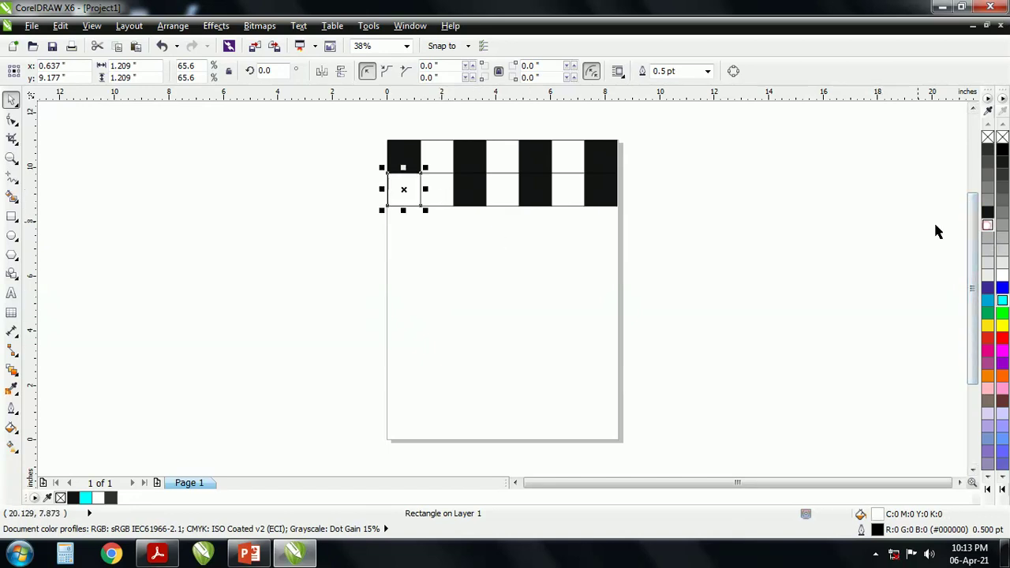
drag(404, 190, 437, 190)
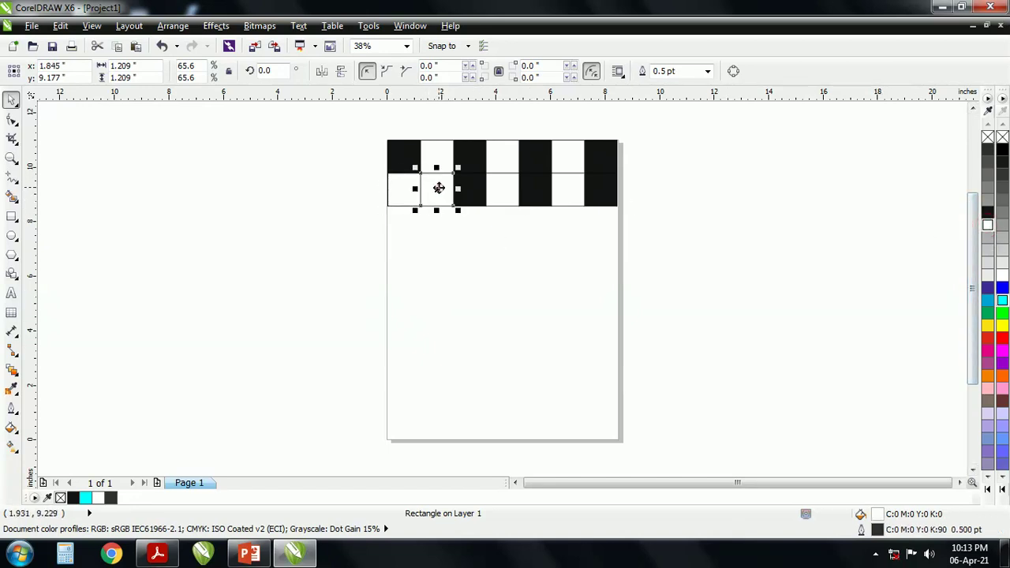
click(988, 212)
key(Tab)
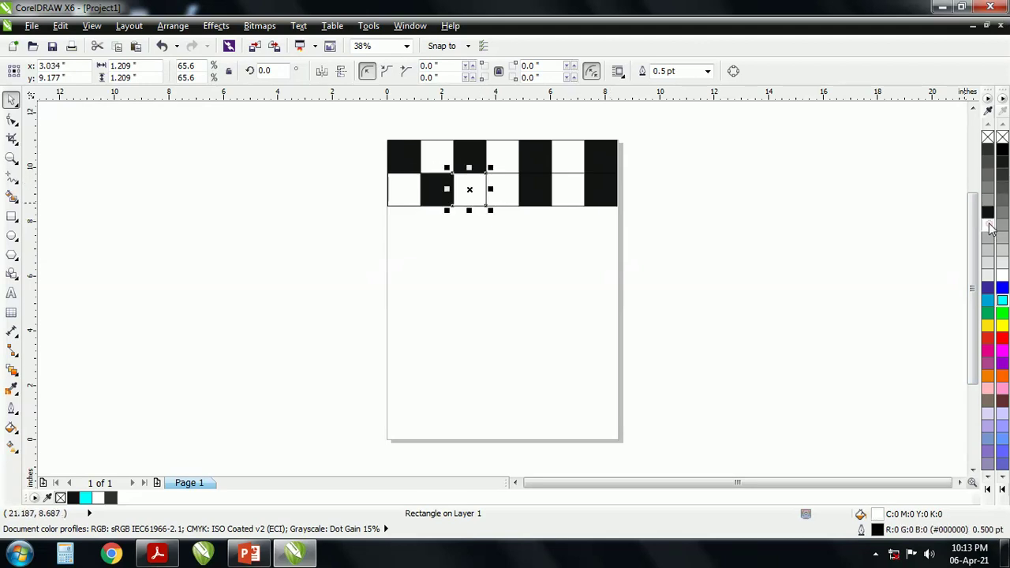
Step: Fill the second row's fourth square with black and its fifth square with white
click(501, 196)
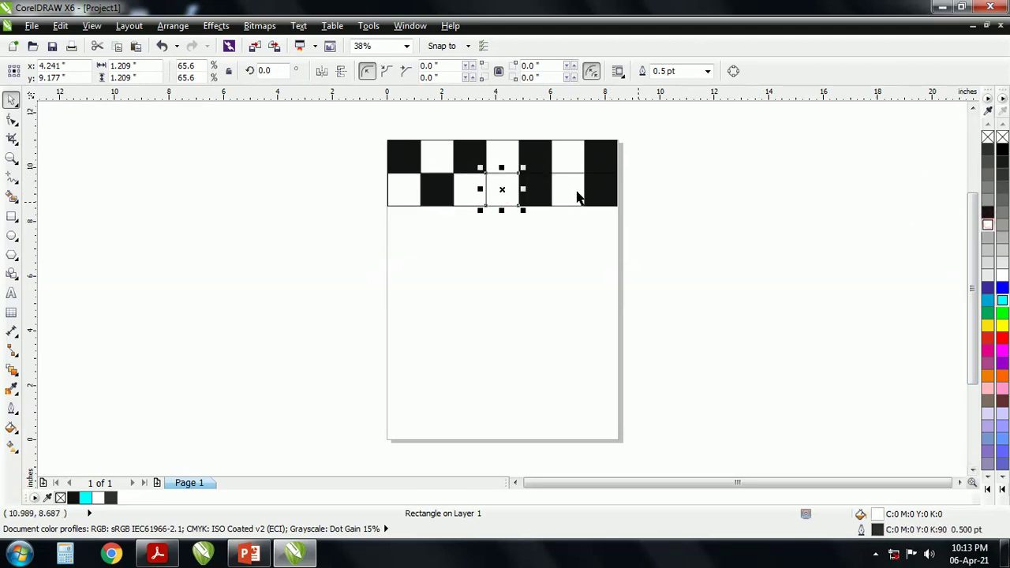
click(987, 212)
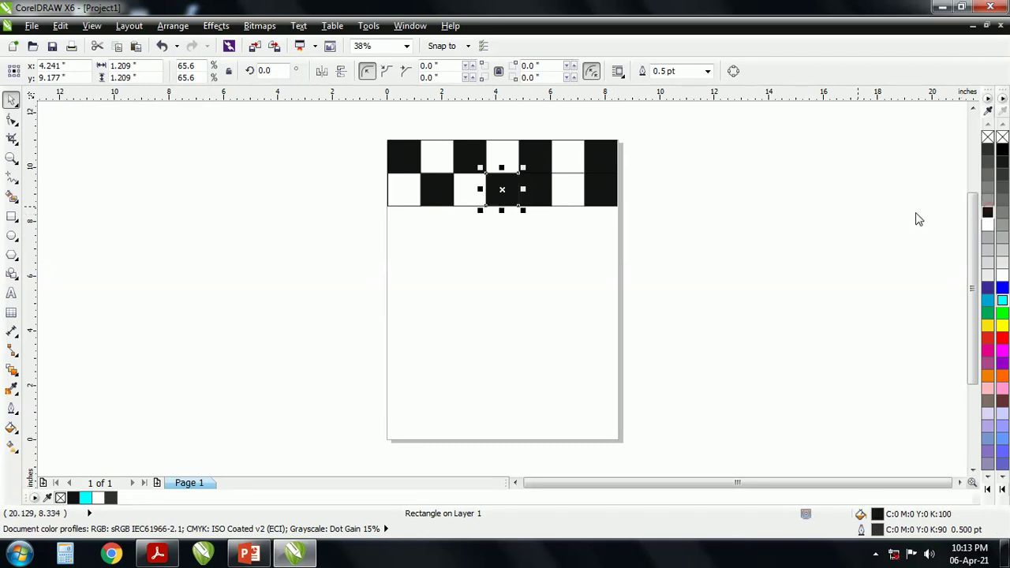
click(547, 192)
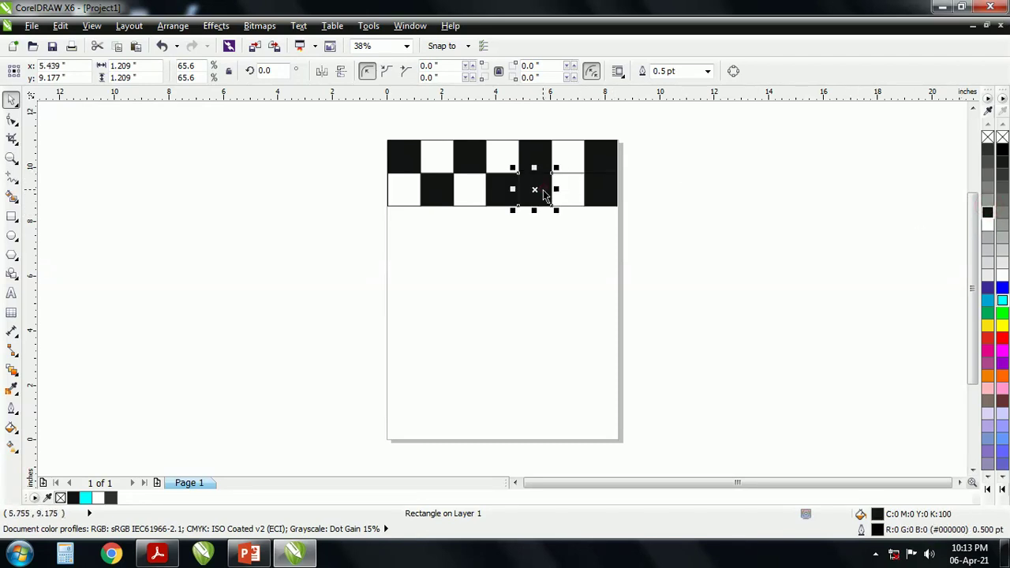
click(988, 225)
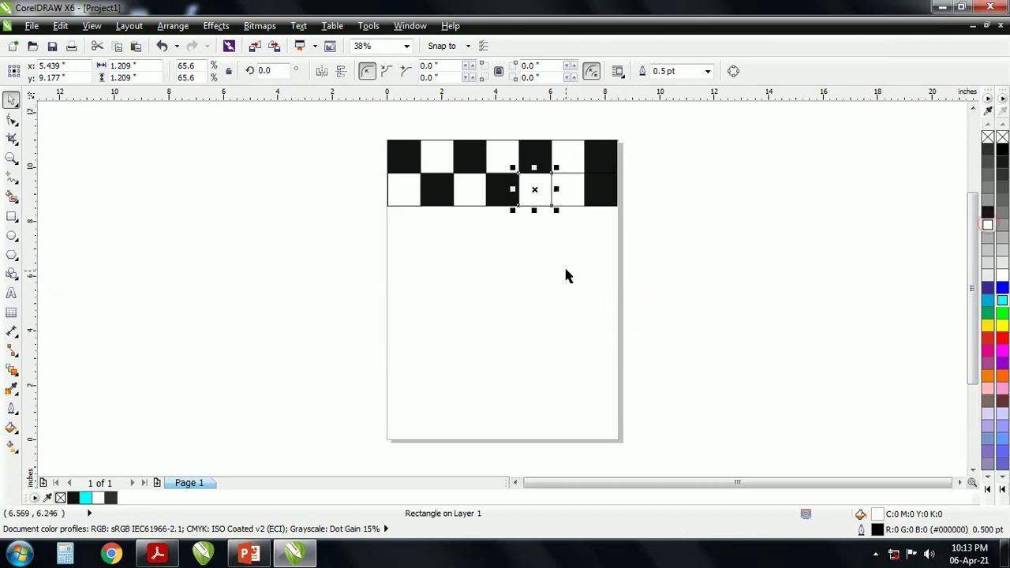
Step: Fill the second row's sixth square with black and its seventh square with white
click(571, 195)
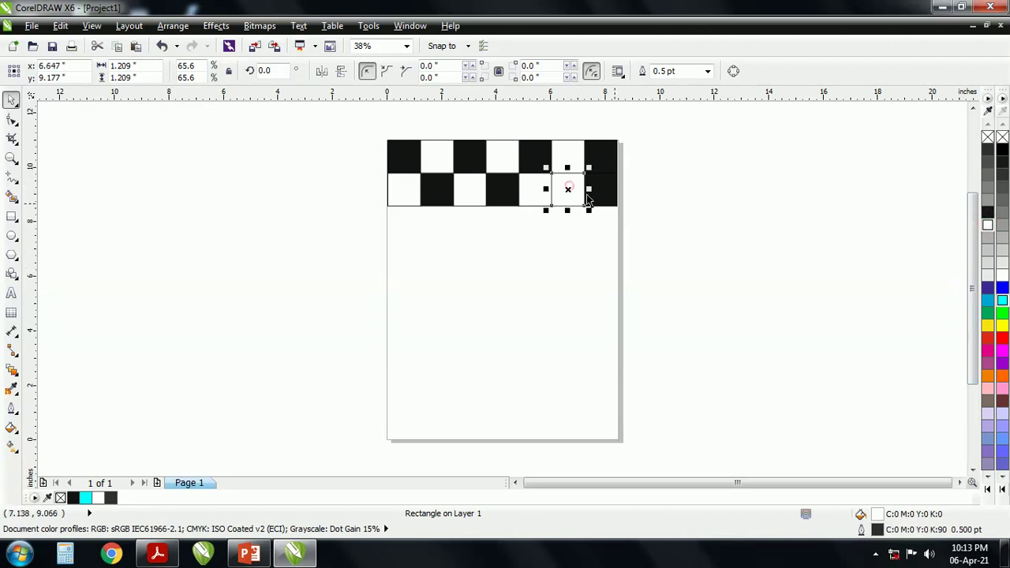
click(987, 212)
click(569, 278)
click(582, 193)
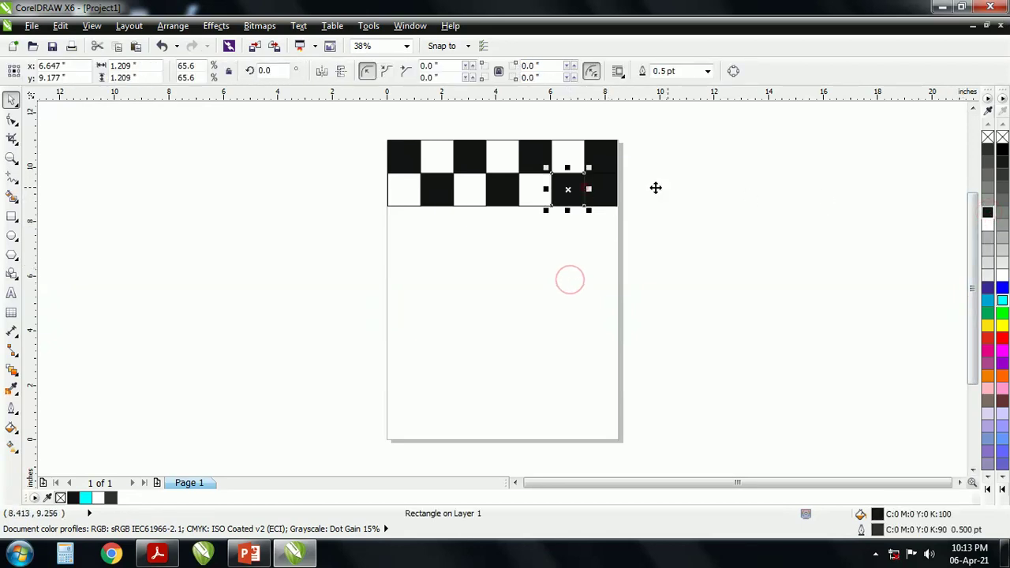
click(594, 185)
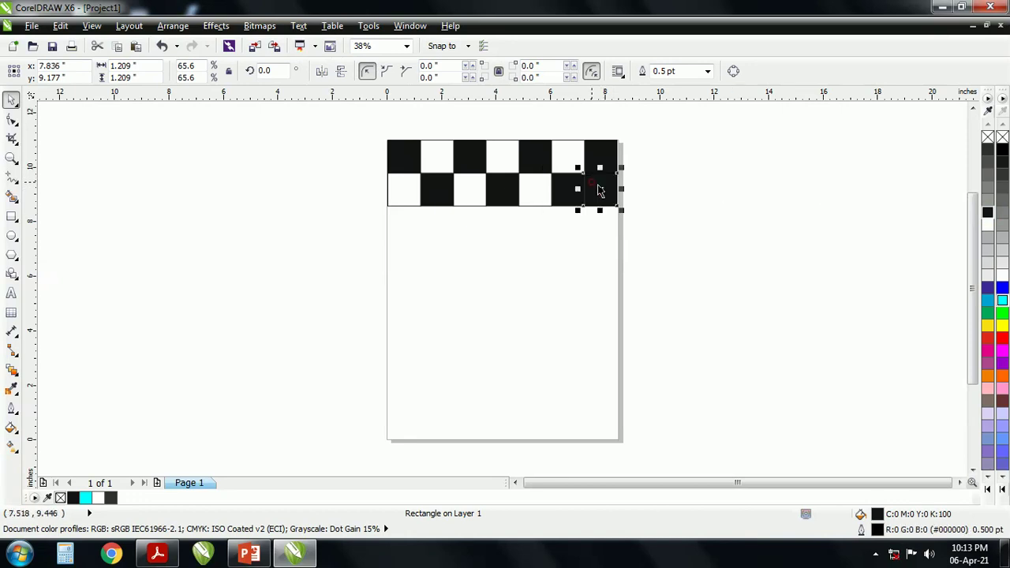
click(987, 225)
click(636, 248)
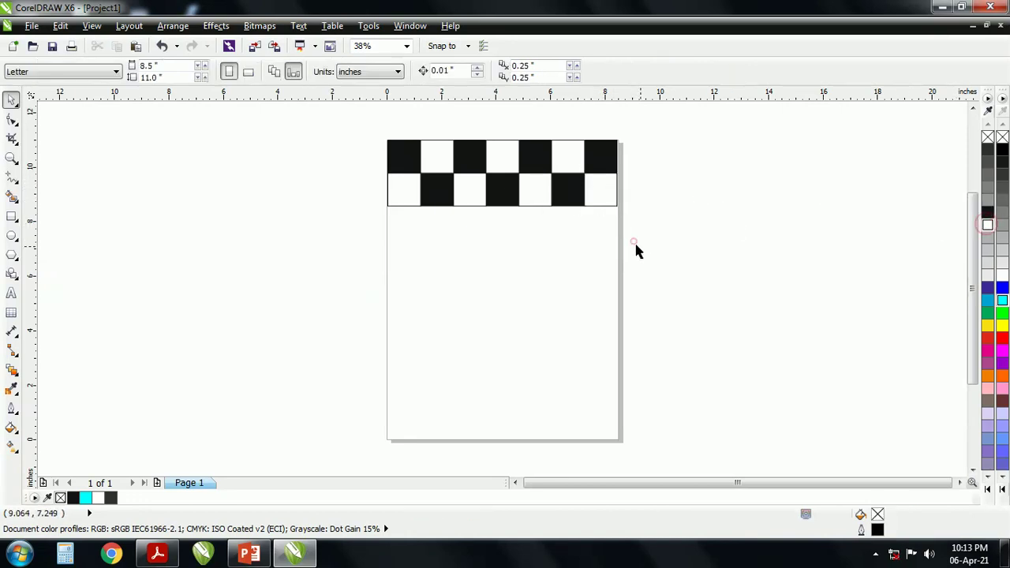
click(409, 159)
click(614, 162)
click(579, 253)
click(408, 162)
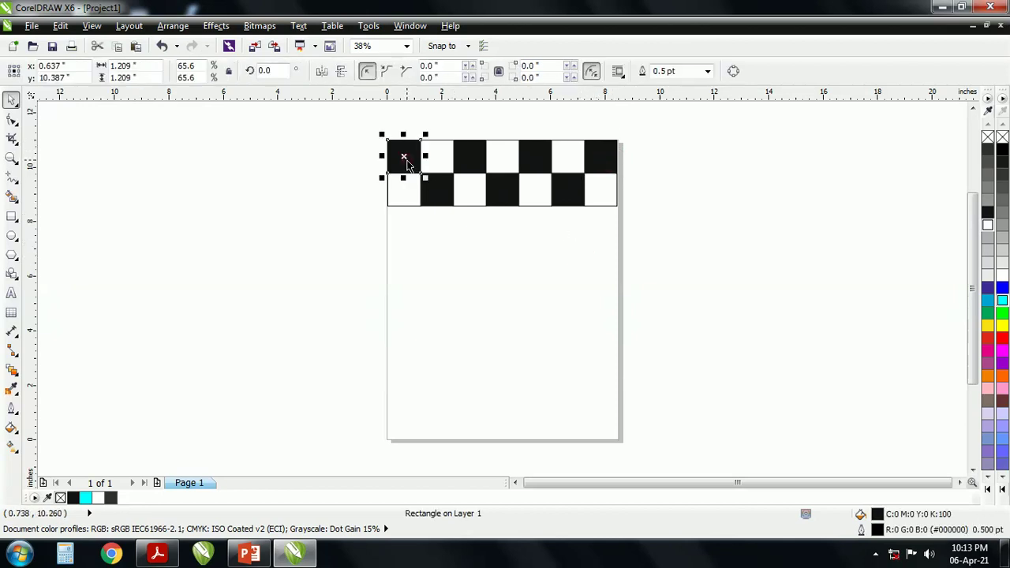
shift+click(603, 157)
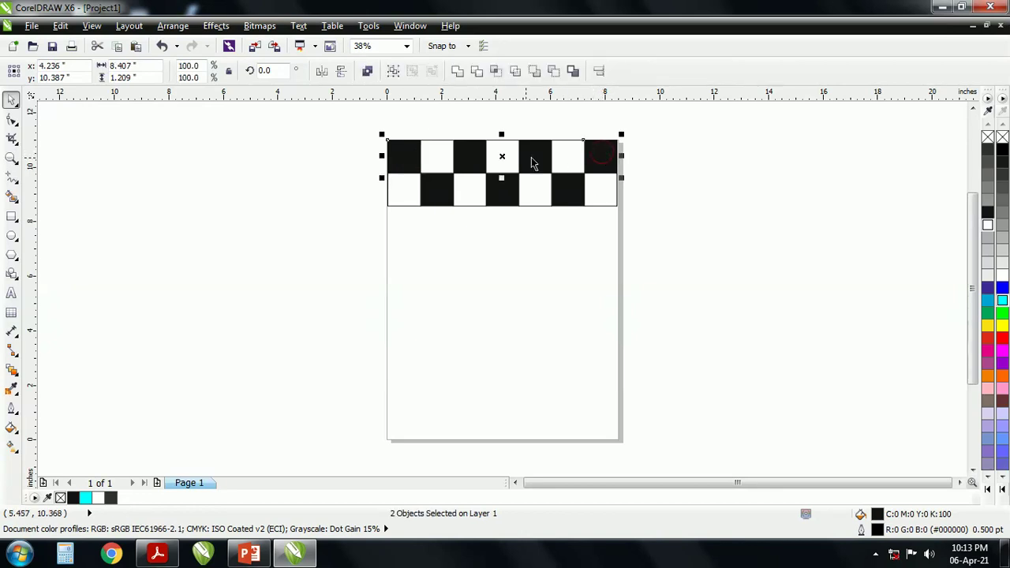
drag(503, 156, 509, 278)
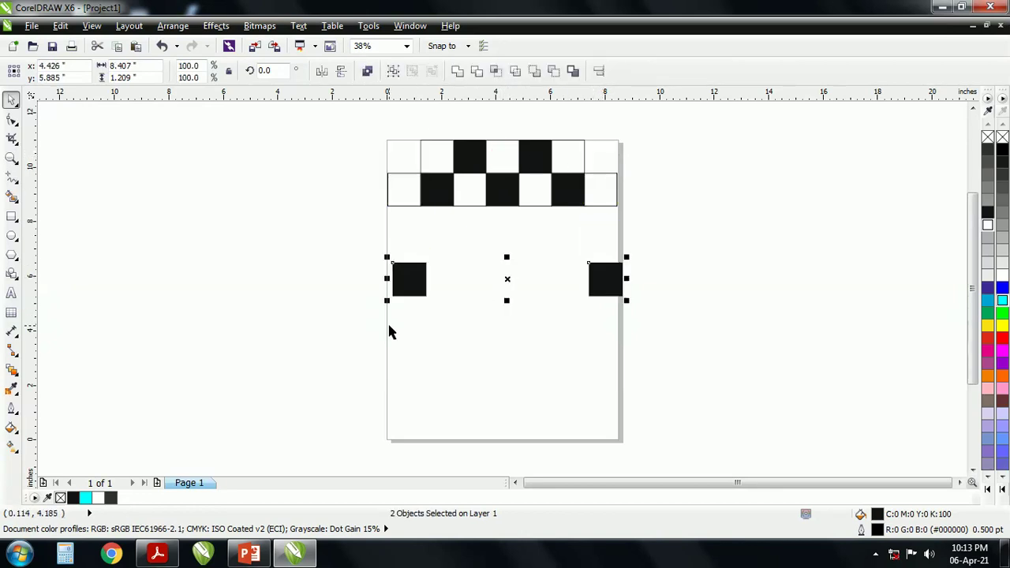
key(ctrl+z)
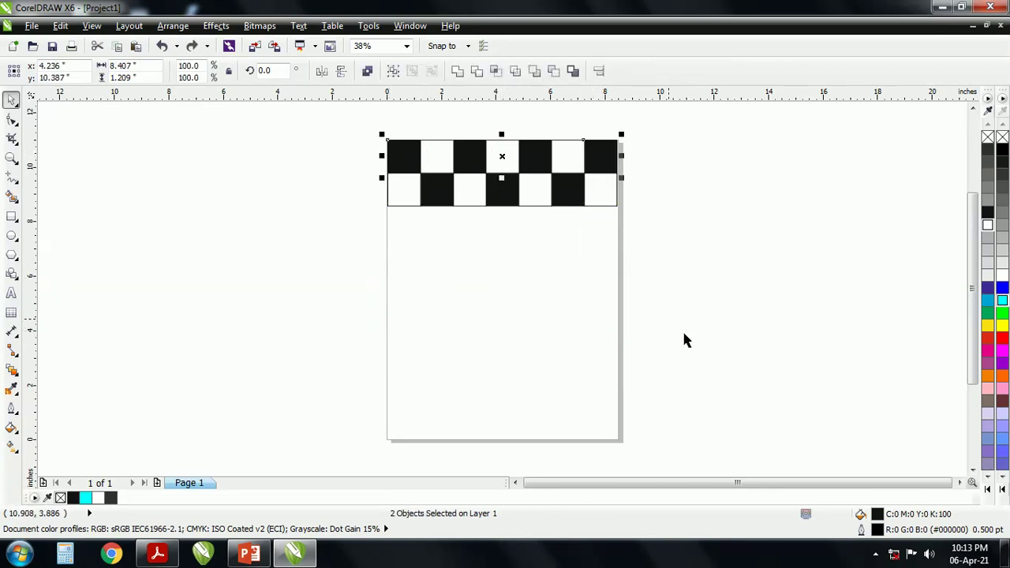
click(487, 263)
Step: Duplicate the whole two-row checkerboard block and nudge the copy straight down in fine increments toward the original block's lower edge
drag(350, 134, 735, 251)
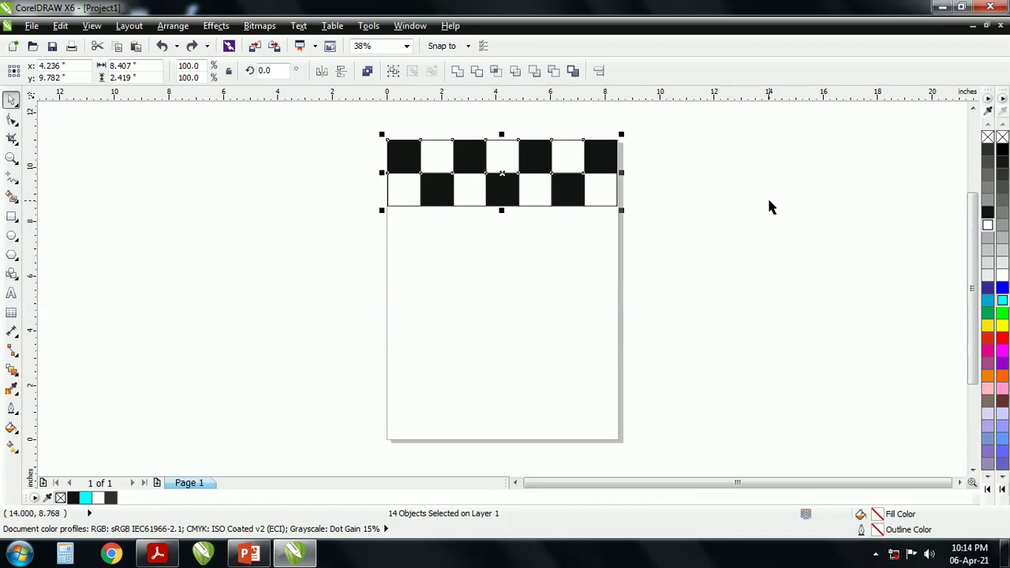
key(ctrl+Down)
key(ctrl+Down)
key(ctrl+Down)
key(ctrl+Down)
key(ctrl+Down)
key(ctrl+Down)
key(ctrl+Down)
key(ctrl+Down)
key(ctrl+Down)
key(ctrl+Down)
key(ctrl+Down)
key(ctrl+Down)
key(ctrl+Down)
key(ctrl+Down)
key(ctrl+Down)
key(ctrl+Down)
key(ctrl+Down)
key(ctrl+Down)
key(ctrl+Down)
key(ctrl+Down)
key(ctrl+Down)
key(ctrl+Down)
key(ctrl+Down)
key(ctrl+Down)
key(ctrl+Down)
key(ctrl+Down)
key(ctrl+Down)
key(ctrl+Down)
key(ctrl+Down)
key(ctrl+Down)
key(ctrl+Down)
key(ctrl+Down)
key(ctrl+Down)
key(ctrl+Down)
key(ctrl+Down)
key(ctrl+Down)
key(ctrl+Down)
key(ctrl+Down)
key(ctrl+Down)
key(ctrl+Down)
key(ctrl+Down)
key(ctrl+Down)
key(ctrl+Down)
key(ctrl+Down)
key(ctrl+Down)
key(ctrl+Down)
key(ctrl+Down)
key(ctrl+Down)
key(ctrl+Down)
key(ctrl+Down)
key(ctrl+Down)
key(ctrl+Down)
key(ctrl+Down)
key(ctrl+Down)
key(ctrl+Down)
key(ctrl+Down)
key(ctrl+Down)
key(ctrl+Down)
key(ctrl+Down)
key(ctrl+Down)
key(ctrl+Down)
key(ctrl+Down)
key(ctrl+Down)
key(ctrl+Down)
key(ctrl+Down)
key(ctrl+Down)
key(ctrl+Down)
key(ctrl+Down)
key(ctrl+Down)
key(ctrl+Down)
key(ctrl+Down)
key(ctrl+Down)
key(ctrl+Down)
key(ctrl+Down)
key(ctrl+Down)
key(ctrl+Down)
key(ctrl+Down)
key(ctrl+Down)
key(ctrl+Down)
key(ctrl+Down)
key(ctrl+Down)
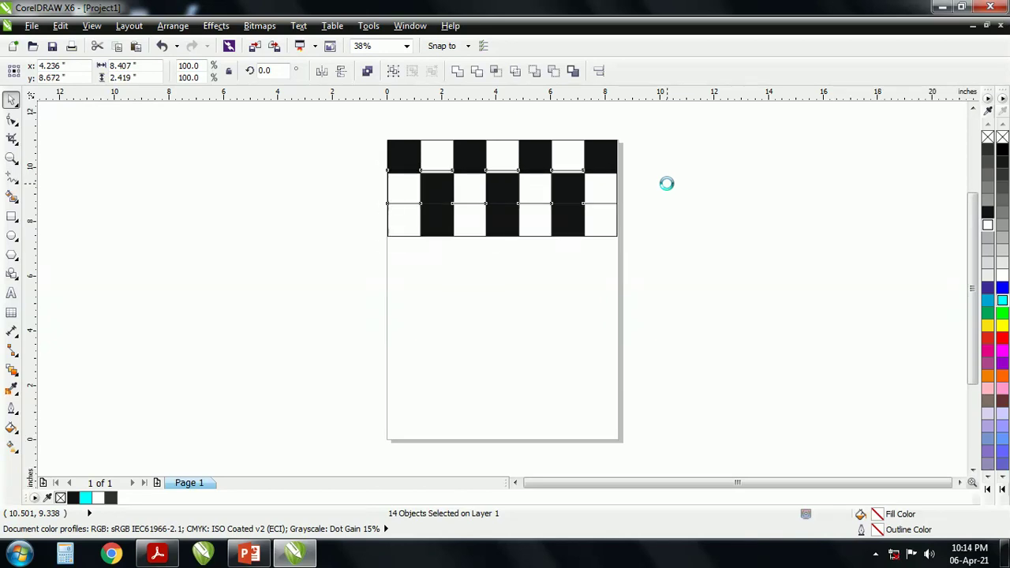
key(ctrl+Down)
key(ctrl+Down)
key(ctrl+Down)
key(ctrl+Down)
key(ctrl+Down)
key(ctrl+Down)
key(ctrl+Down)
key(ctrl+Down)
key(ctrl+Down)
key(ctrl+Down)
key(ctrl+Down)
key(ctrl+Down)
key(ctrl+Down)
key(ctrl+Down)
key(ctrl+Down)
key(ctrl+Down)
key(ctrl+Down)
key(ctrl+Down)
key(ctrl+Down)
key(ctrl+Down)
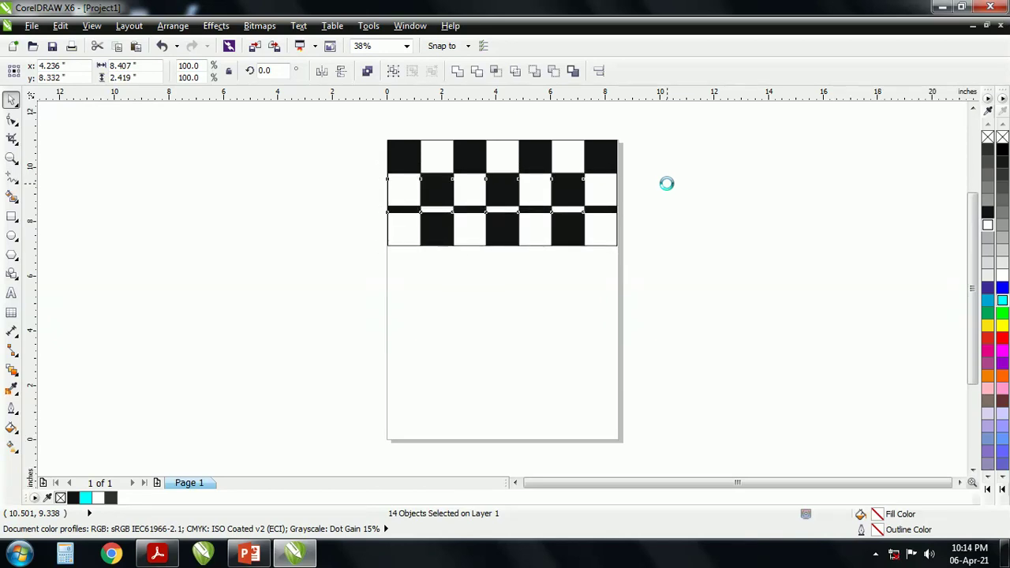
key(ctrl+Down)
key(ctrl+Down)
key(ctrl+Down)
key(ctrl+Down)
key(ctrl+Down)
key(ctrl+Down)
key(ctrl+Down)
key(ctrl+Down)
key(ctrl+Down)
key(ctrl+Down)
key(ctrl+Down)
key(ctrl+Down)
key(ctrl+Down)
key(ctrl+Down)
key(ctrl+Down)
key(ctrl+Down)
key(ctrl+Down)
key(ctrl+Down)
key(ctrl+Down)
key(ctrl+Down)
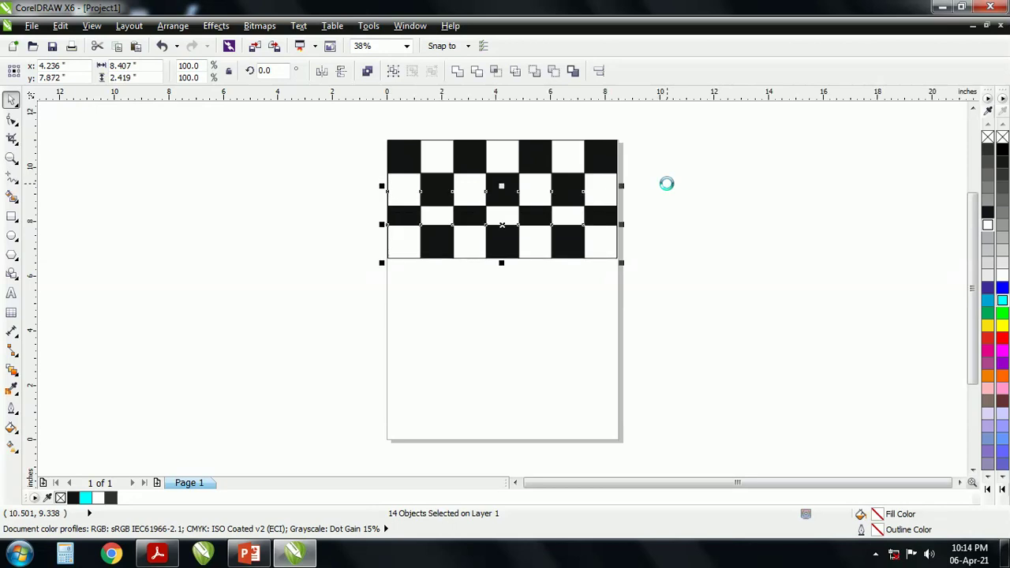
key(ctrl+Down)
key(ctrl+Down)
key(ctrl+Down)
key(ctrl+Down)
key(ctrl+Down)
key(ctrl+Down)
key(ctrl+Down)
key(ctrl+Down)
key(ctrl+Down)
key(ctrl+Down)
key(ctrl+Down)
key(ctrl+Down)
key(ctrl+Down)
key(ctrl+Down)
key(ctrl+Down)
key(ctrl+Down)
key(ctrl+Down)
key(ctrl+Down)
key(ctrl+Down)
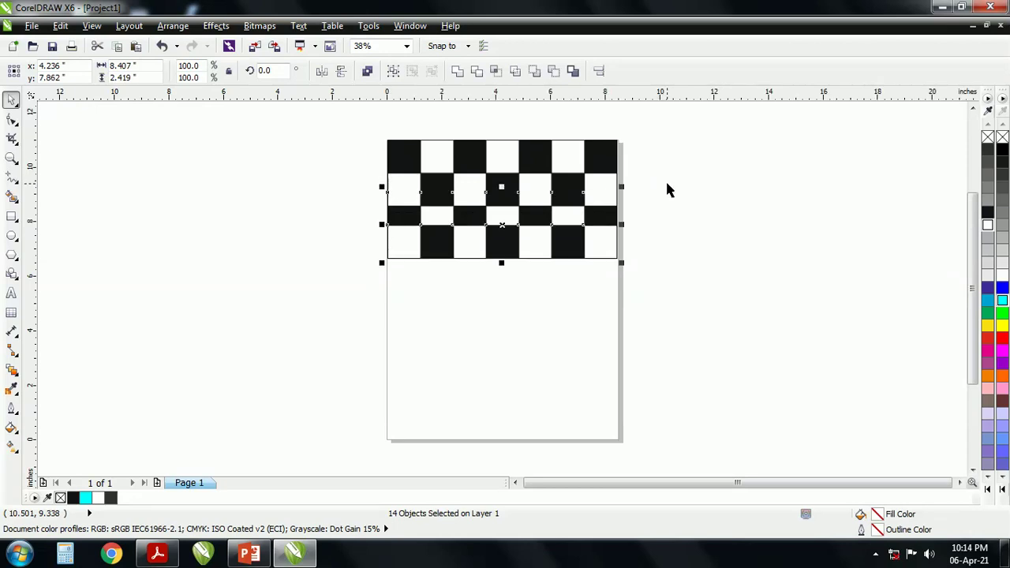
Step: Nudge the copied two-row block down to a centre Y of about 7.4 inches, flush beneath the original block, and deselect it
key(ctrl+Down)
key(ctrl+Down)
key(ctrl+Down)
key(ctrl+Down)
key(ctrl+Down)
key(ctrl+Down)
key(ctrl+Down)
key(ctrl+Down)
key(ctrl+Down)
key(ctrl+Down)
key(ctrl+Down)
key(ctrl+Down)
key(ctrl+Down)
key(ctrl+Down)
key(ctrl+Down)
key(ctrl+Down)
key(ctrl+Down)
key(ctrl+Down)
key(ctrl+Down)
key(ctrl+Down)
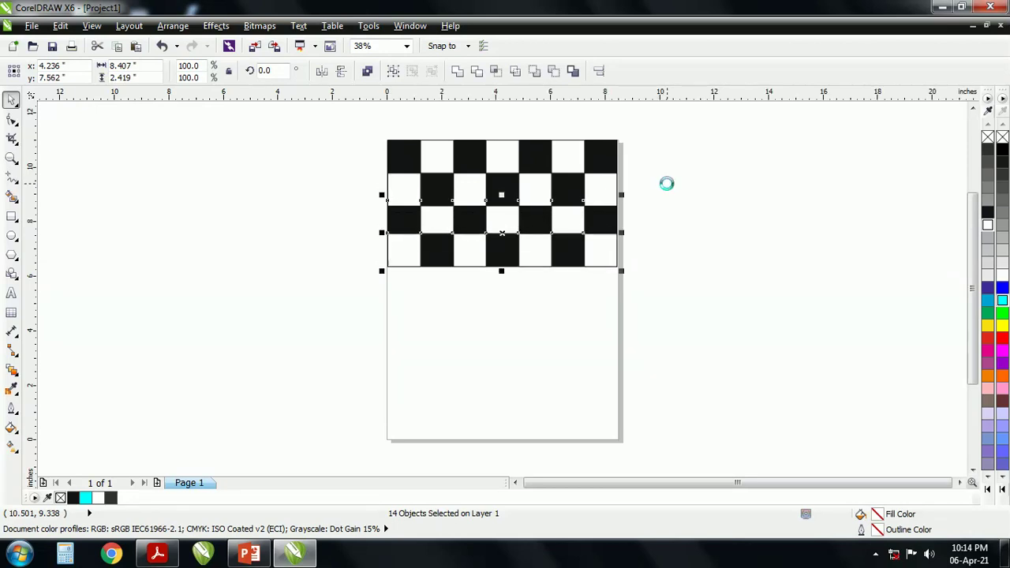
key(ctrl+Down)
key(ctrl+Down)
key(ctrl+Down)
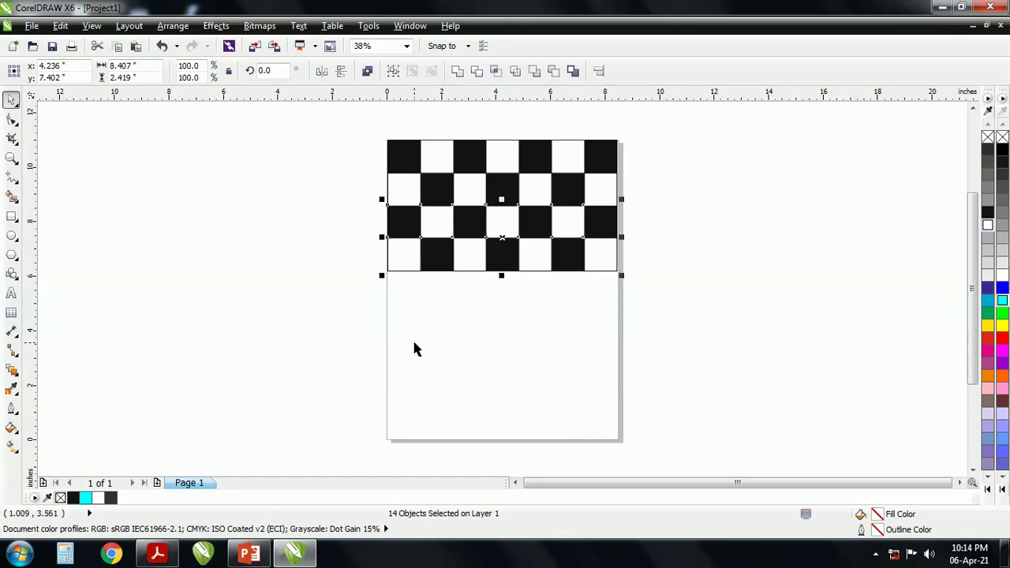
click(479, 356)
click(541, 354)
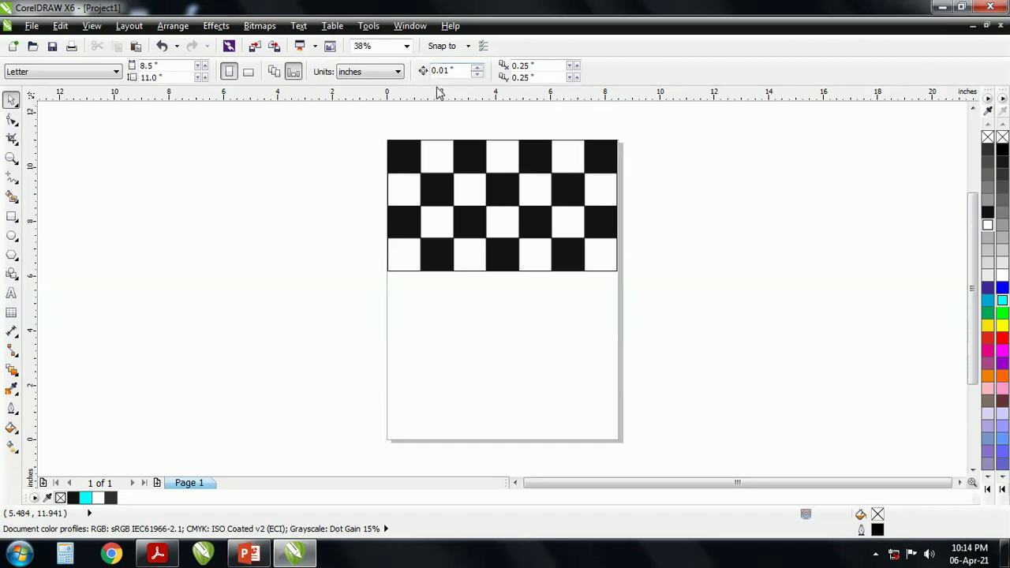
Step: Set the document's nudge distance to 0.02 inches
click(443, 70)
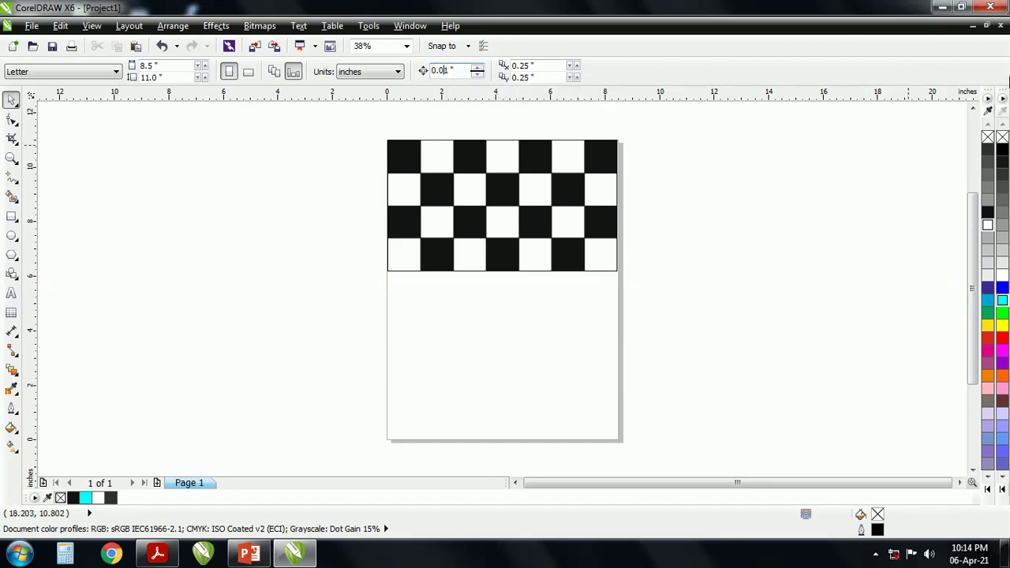
key(Delete)
text(2)
click(508, 322)
Step: Duplicate the lower two-row block and nudge the copy straight down to a centre Y of about 4.98 inches, flush beneath the fourth row
drag(363, 199, 660, 298)
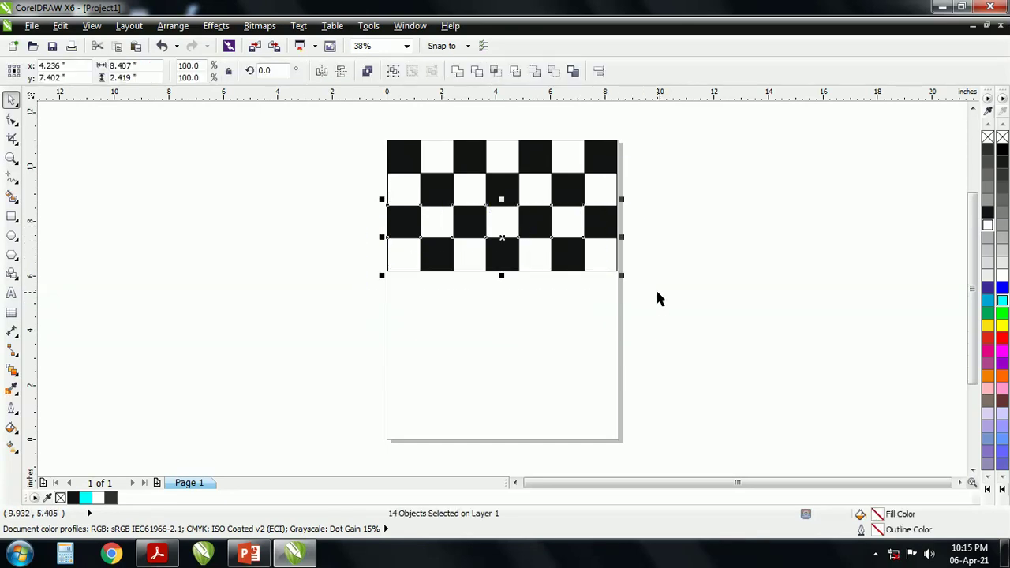
key(Down)
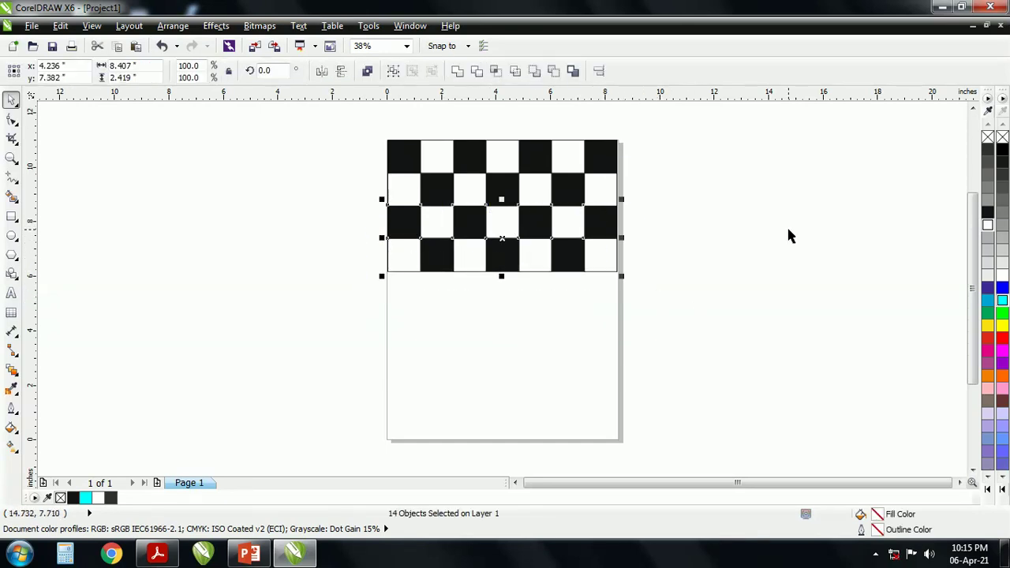
key(Down)
key(Down)
key(Down)
key(Down)
key(Down)
key(Down)
key(Down)
key(Down)
key(Down)
key(Down)
key(Down)
key(Down)
key(Down)
key(Down)
key(Down)
key(Down)
key(Down)
key(Down)
key(Down)
key(Down)
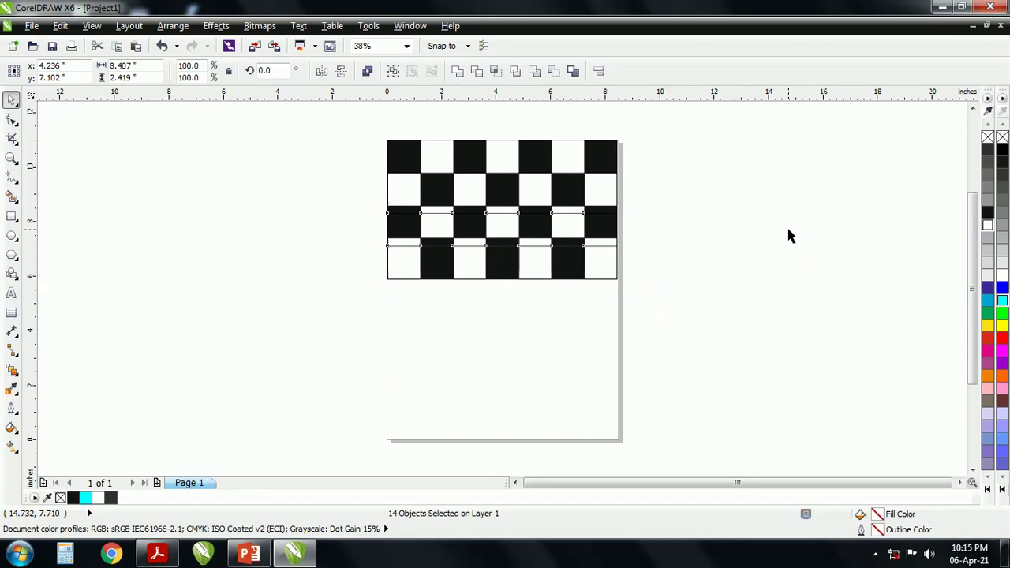
key(Down)
key(Down)
key(Down)
key(Down)
key(Down)
key(Down)
key(Down)
key(Down)
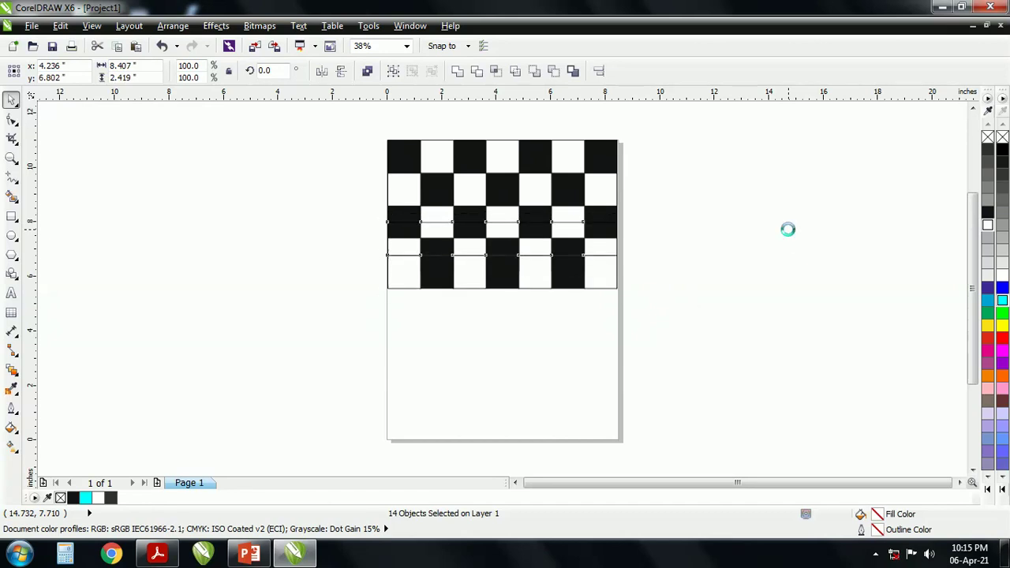
key(Down)
key(Down)
key(Down)
key(Down)
key(Down)
key(Down)
key(Down)
key(Down)
key(Down)
key(Down)
key(Down)
key(Down)
key(Down)
key(Down)
key(Down)
key(Down)
key(Down)
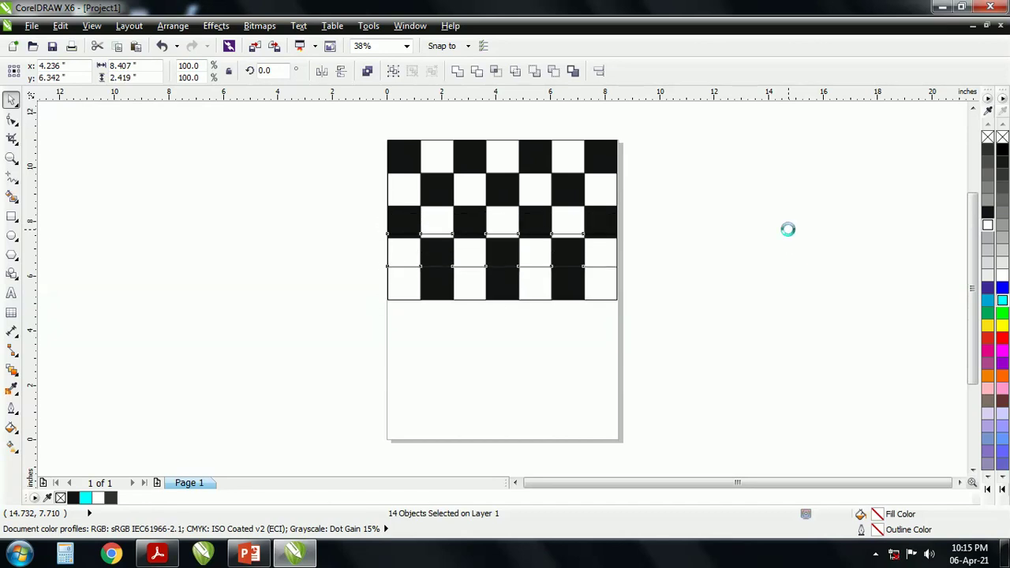
key(Down)
key(Down)
key(Down)
key(Down)
key(Down)
key(Down)
key(Down)
key(Down)
key(Down)
key(Down)
key(Down)
key(Down)
key(Down)
key(Down)
key(Down)
key(Down)
key(Down)
key(Down)
key(Down)
key(Down)
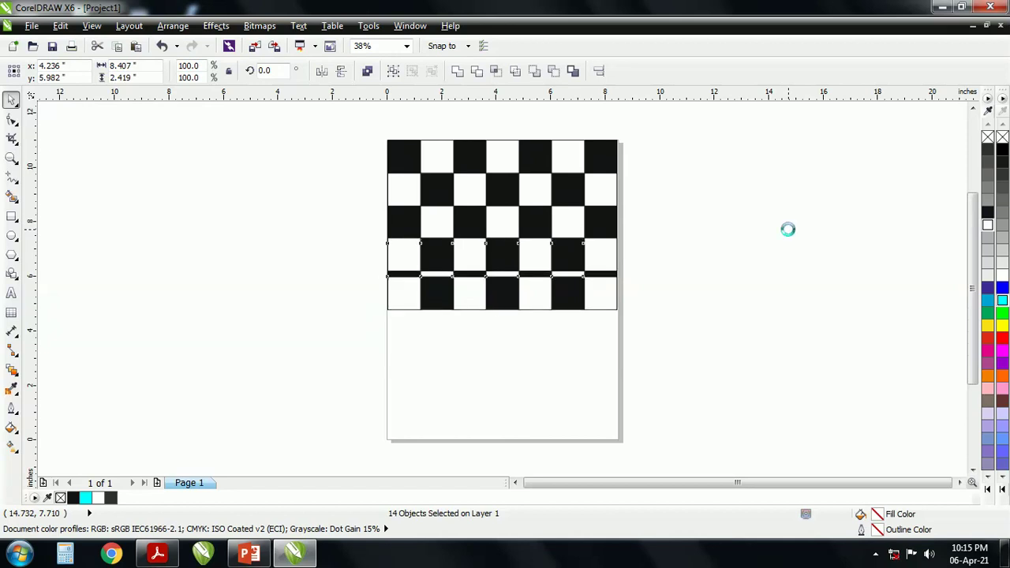
key(Down)
key(Down)
key(Down)
key(Down)
key(Down)
key(Down)
key(Down)
key(Down)
key(Down)
key(Down)
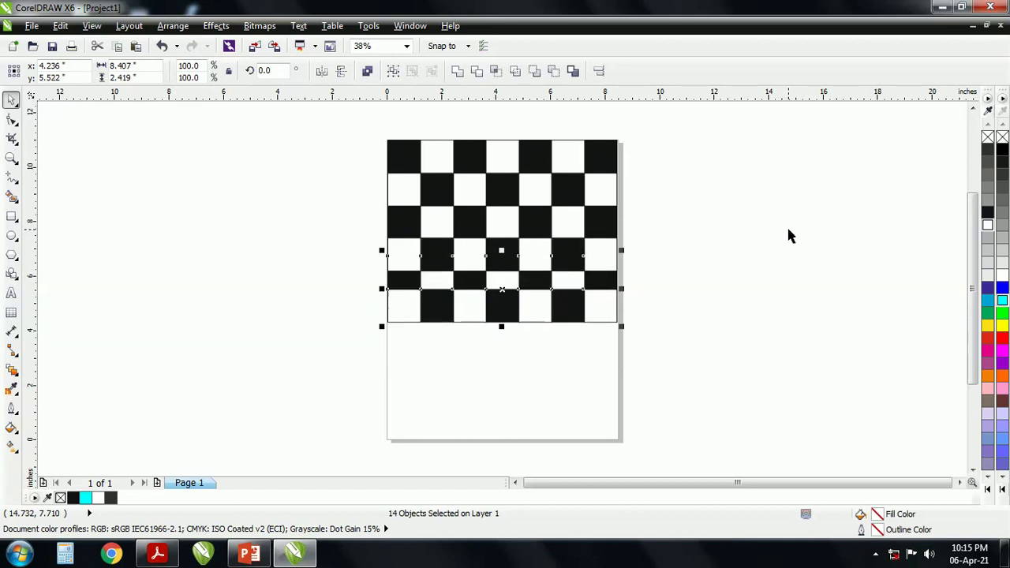
key(Down)
key(Down)
key(Down)
key(Down)
key(Down)
key(Down)
key(Down)
key(Down)
key(Down)
key(Down)
key(Down)
key(Down)
key(Down)
key(Down)
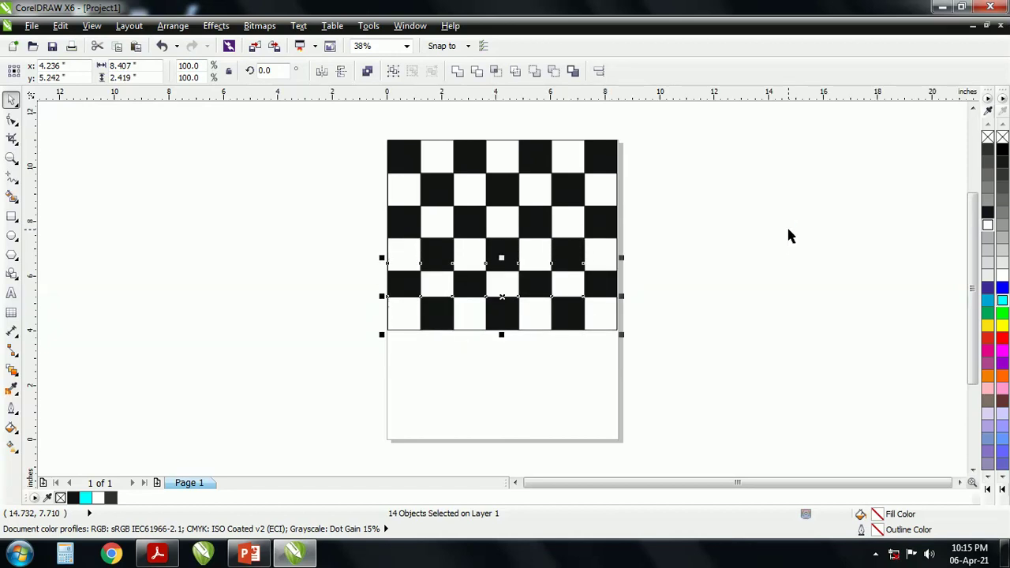
key(Down)
key(Down)
key(Down)
key(Down)
key(Down)
key(Down)
key(Down)
key(Down)
key(Down)
key(Down)
key(Down)
key(Down)
key(Down)
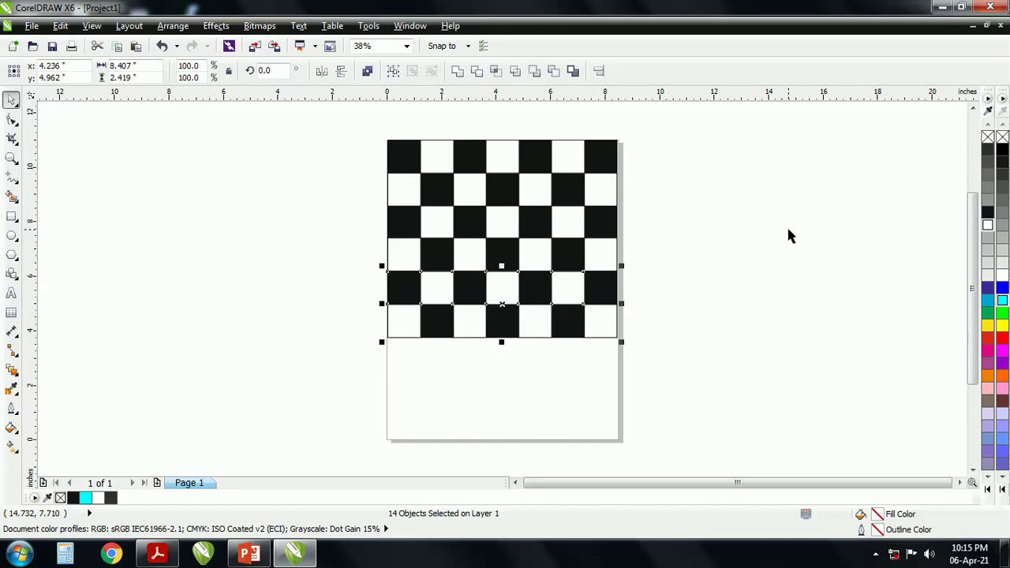
key(Up)
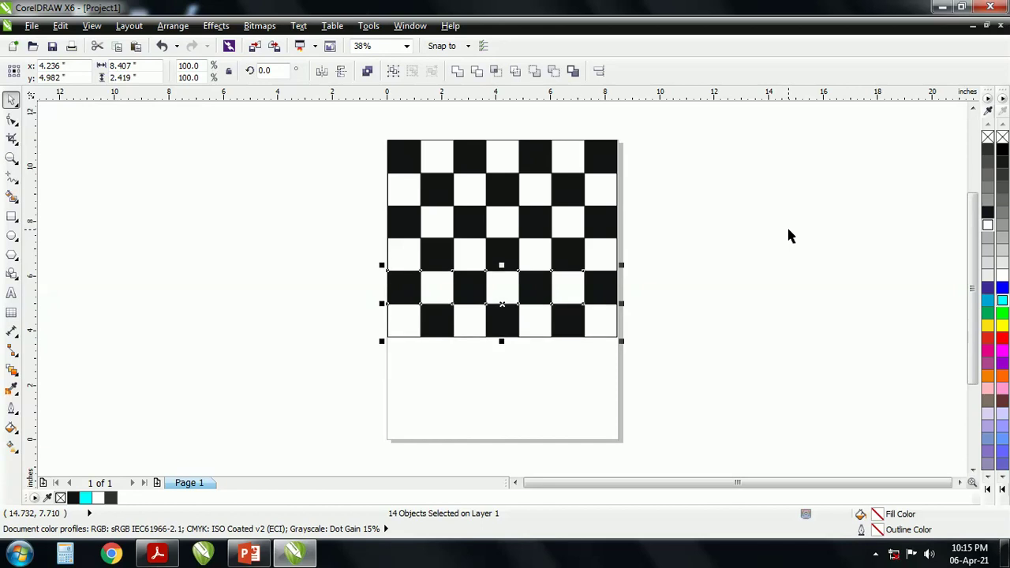
click(755, 304)
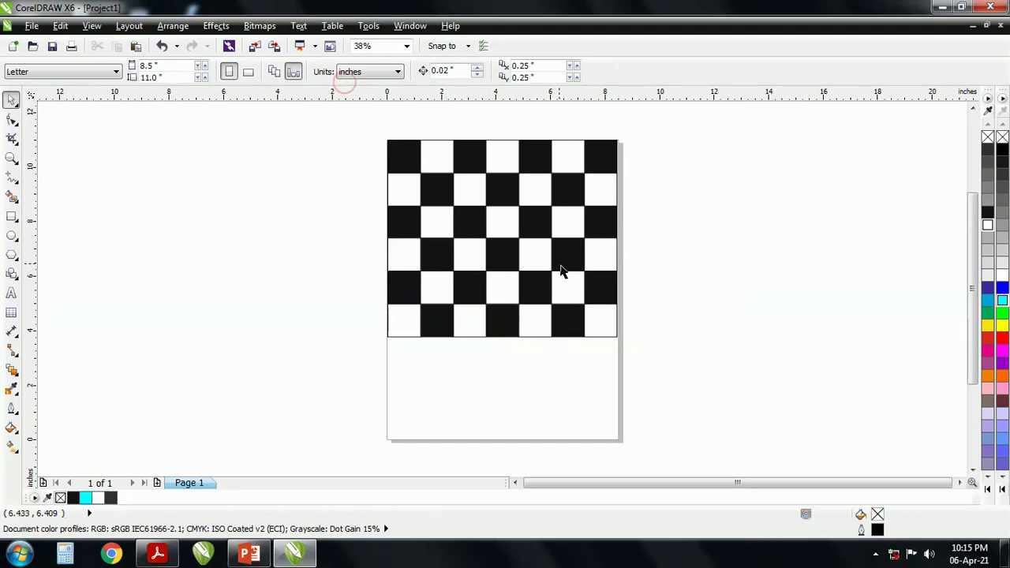
drag(346, 128, 685, 359)
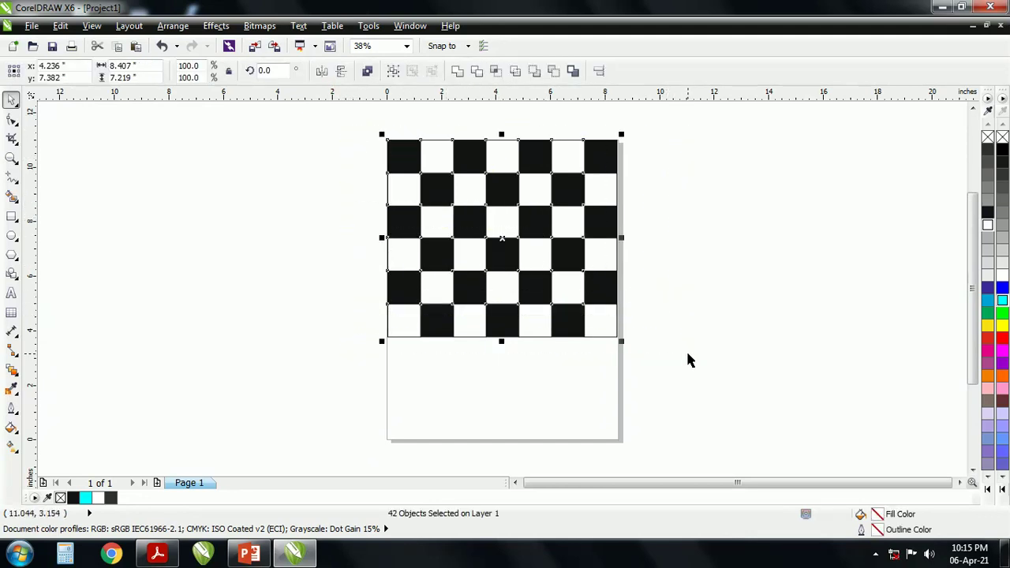
click(436, 394)
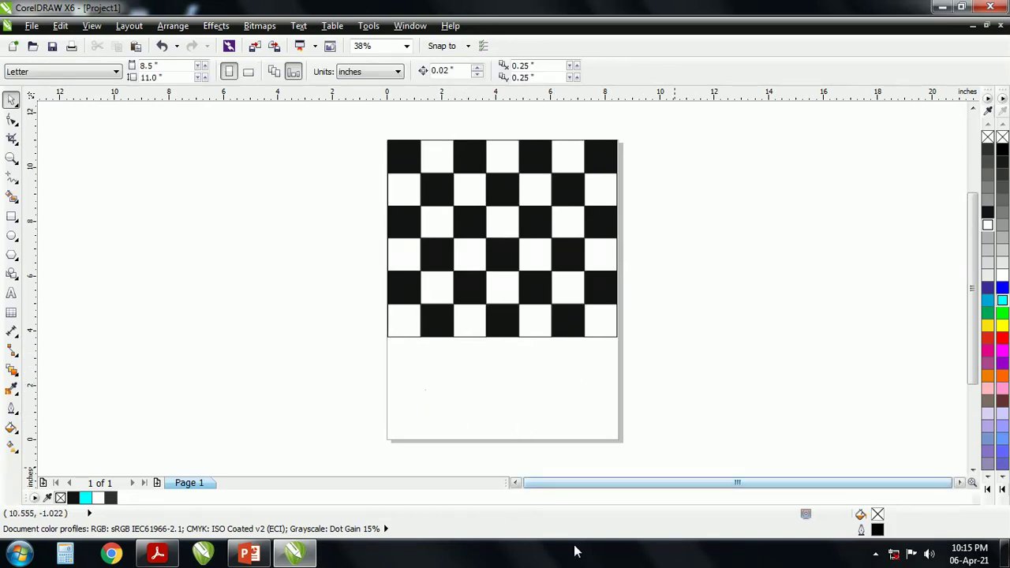
click(528, 412)
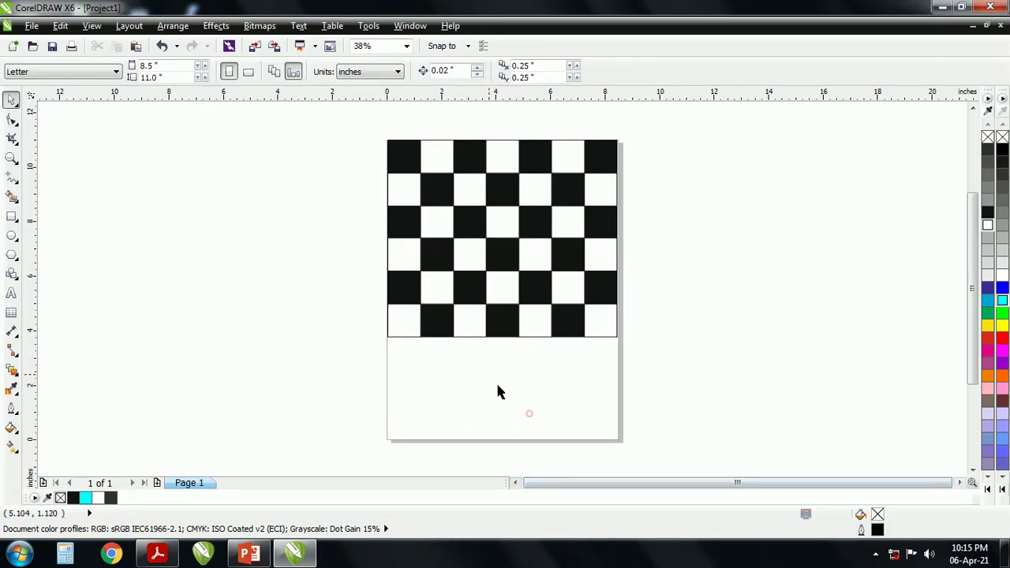
click(406, 315)
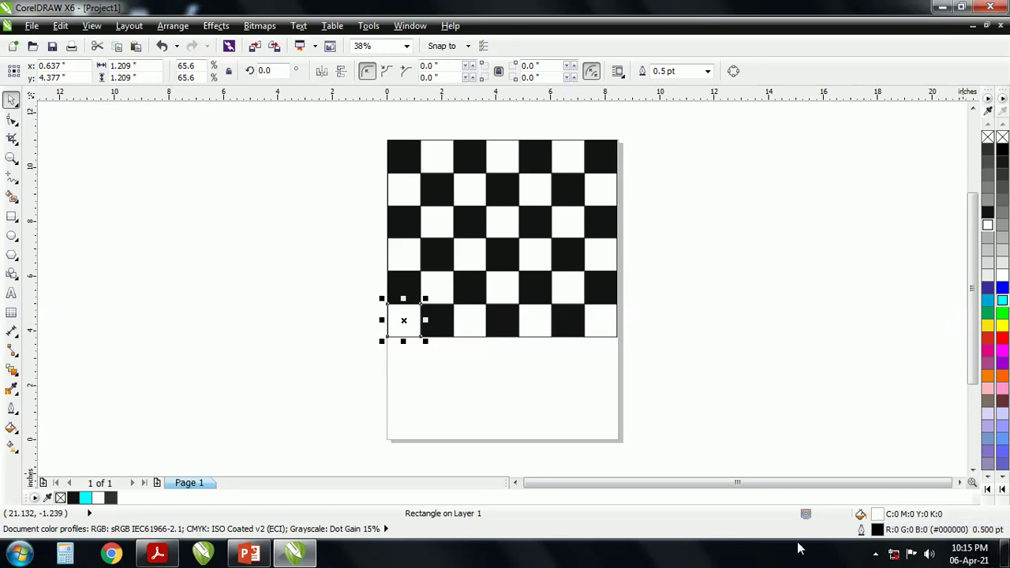
click(472, 405)
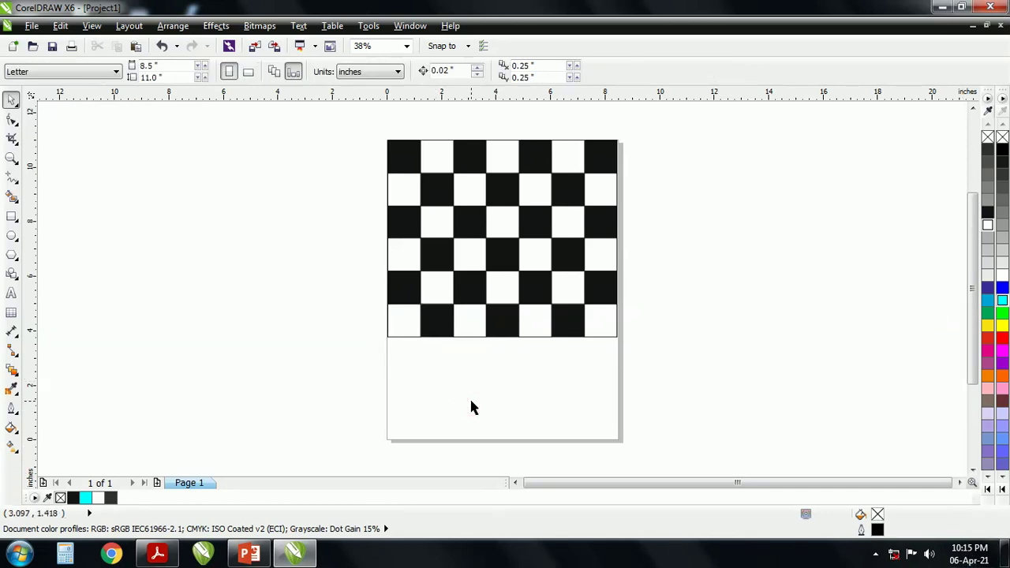